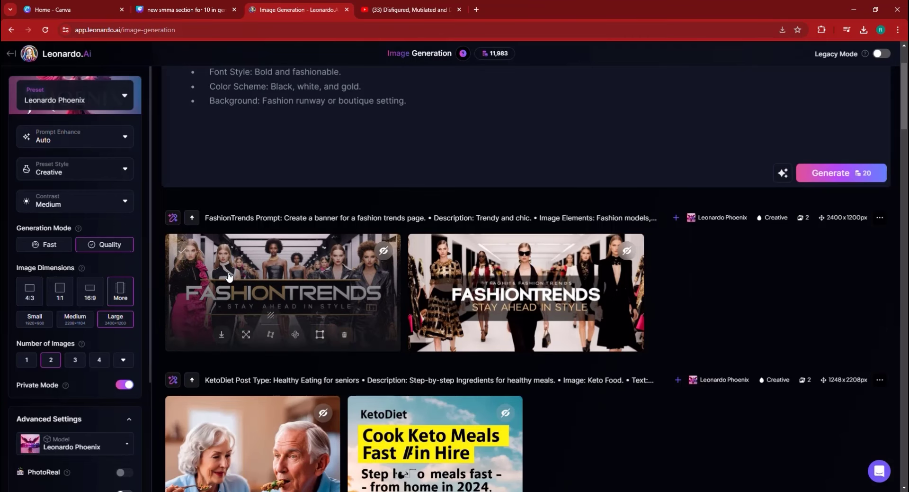
# Switch the image dimensions to the 16:9 ratio at 2208×1248.
pyautogui.click(100, 291)
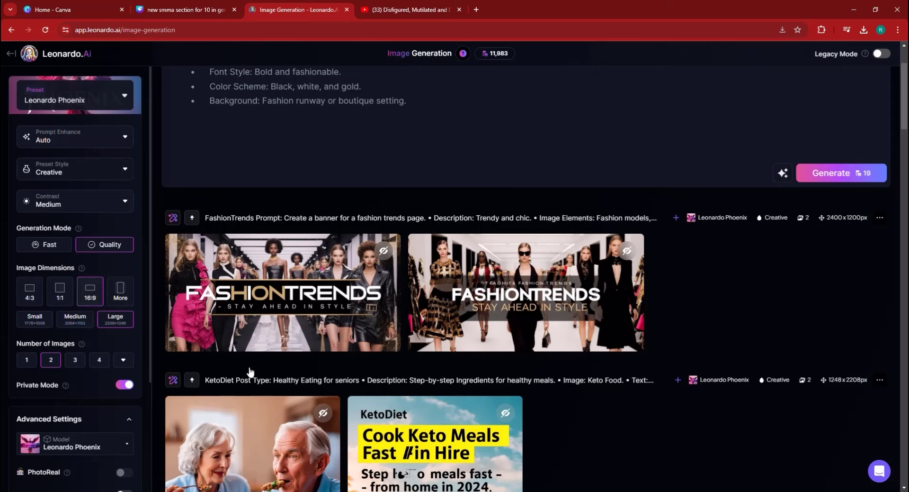
# Copy the GamerZone banner prompt in Word, from its heading through the Background bullet.
pyautogui.hotkey('alt', 'Tab')
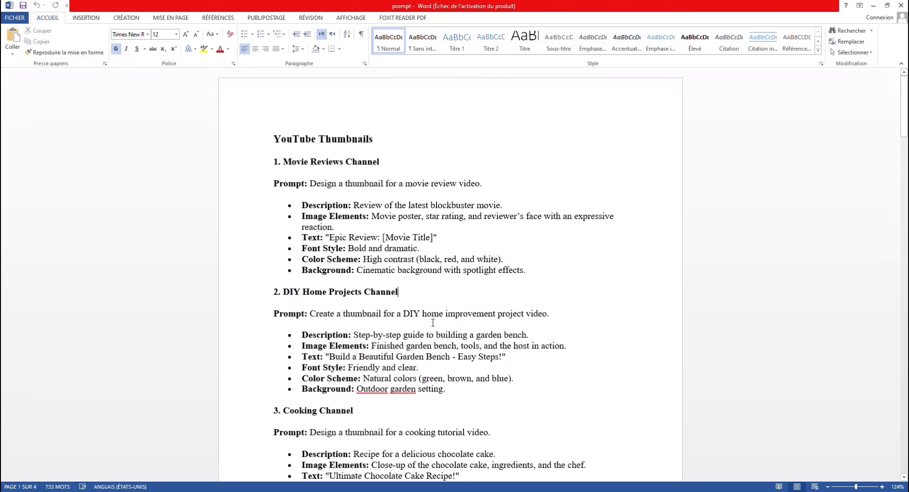
pyautogui.scroll(-12, 432, 326)
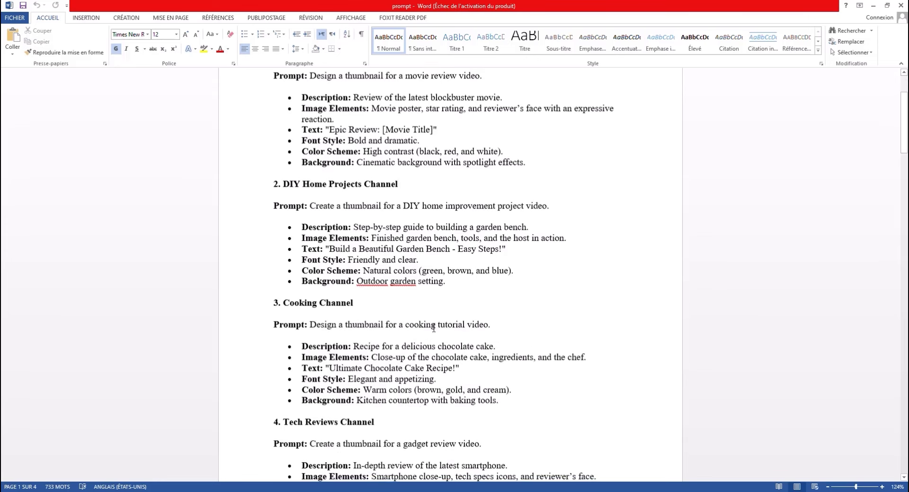
pyautogui.scroll(-15, 431, 335)
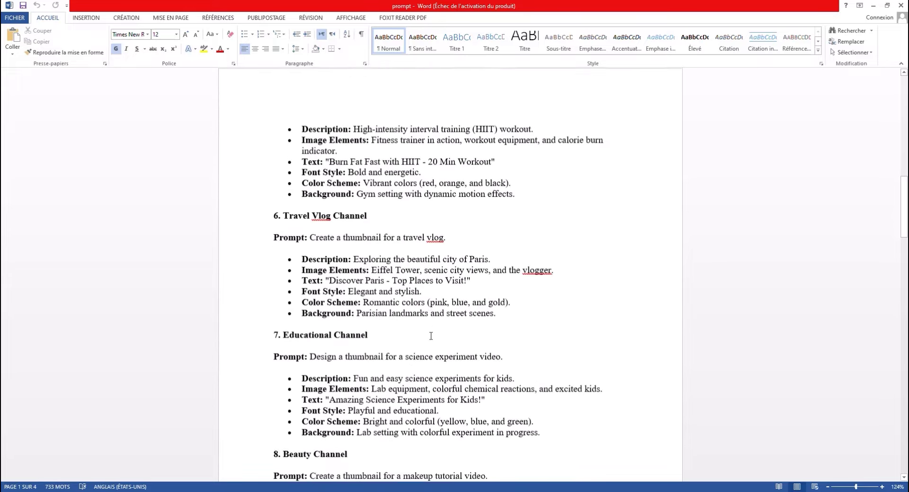
pyautogui.scroll(-7, 431, 335)
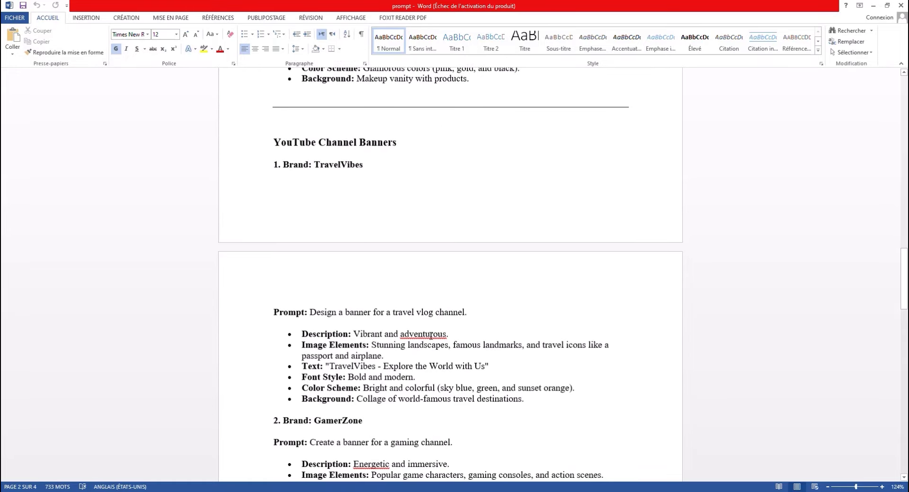
pyautogui.scroll(-3, 419, 347)
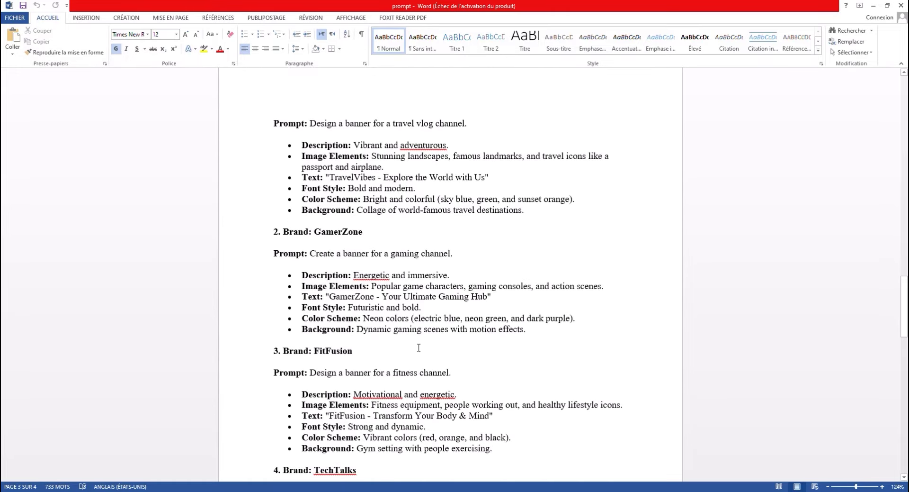
pyautogui.scroll(-3, 419, 348)
pyautogui.scroll(-2, 419, 348)
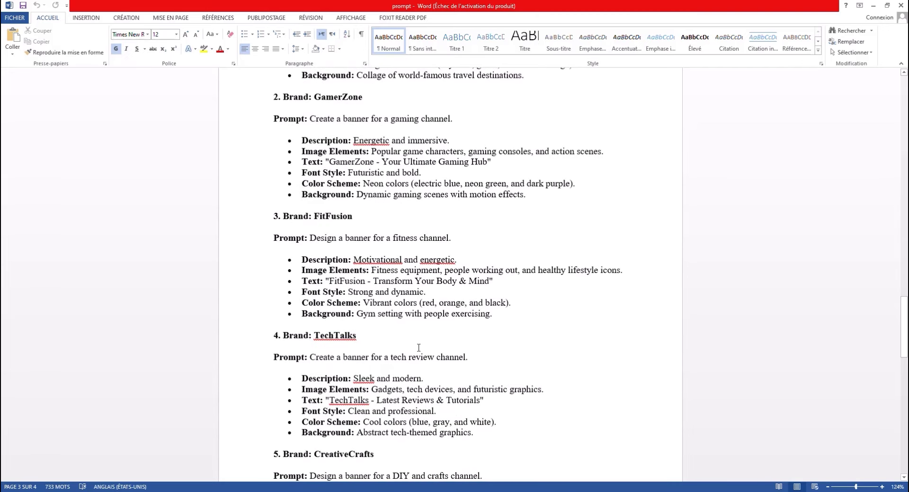
pyautogui.scroll(6, 418, 348)
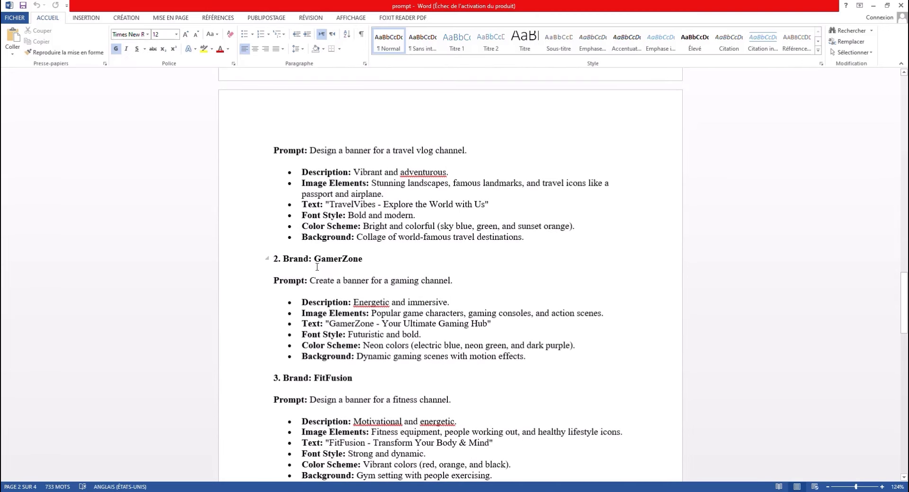
pyautogui.moveTo(337, 269); pyautogui.dragTo(537, 364)
pyautogui.rightClick(523, 387)
pyautogui.click(545, 227)
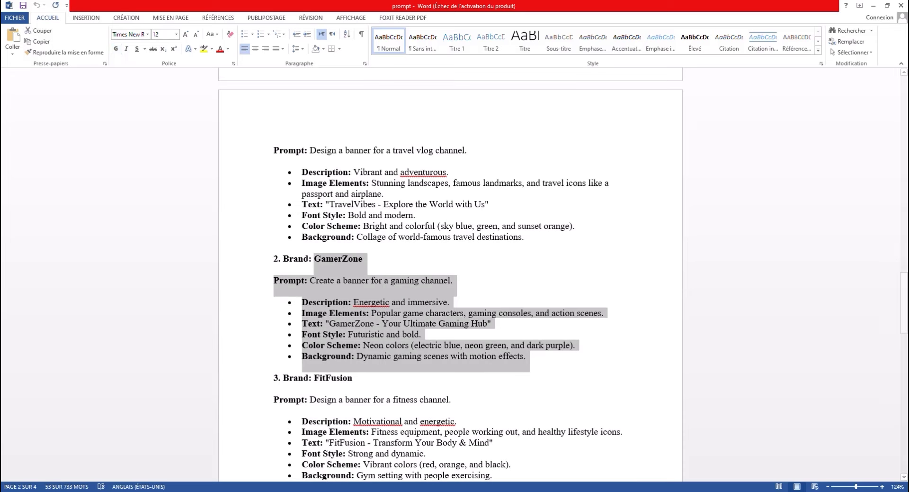
# Replace the FashionTrends prompt with the GamerZone text plus a centred-text line, and generate.
pyautogui.hotkey('alt', 'Tab')
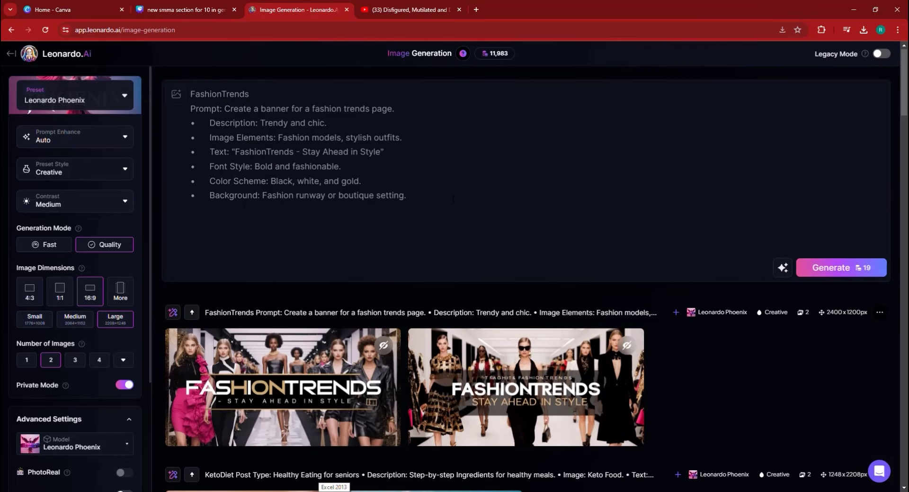
pyautogui.moveTo(453, 199); pyautogui.dragTo(189, 93)
pyautogui.press('BackSpace')
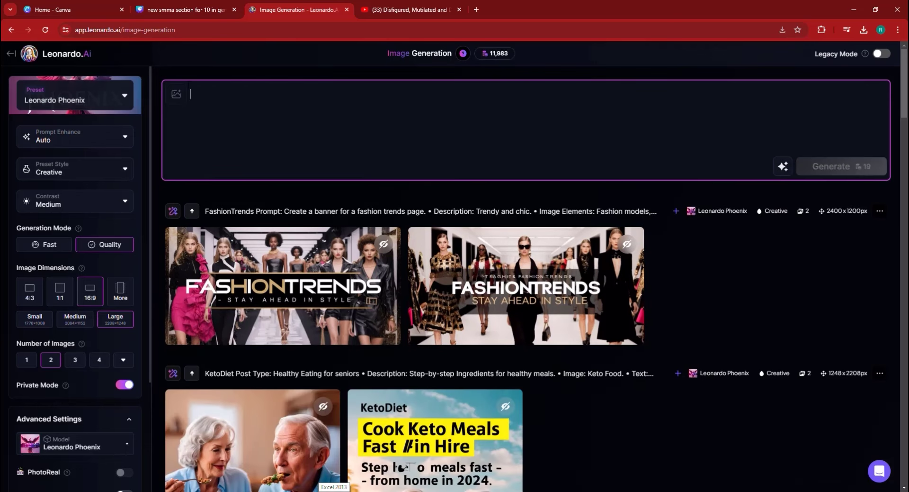
pyautogui.hotkey('ctrl', 'v')
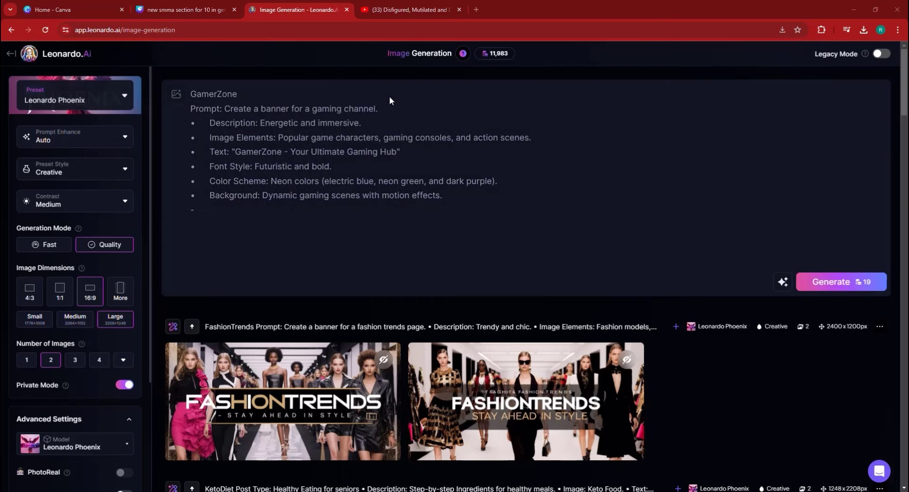
pyautogui.click(241, 210)
pyautogui.write('ts. - T')
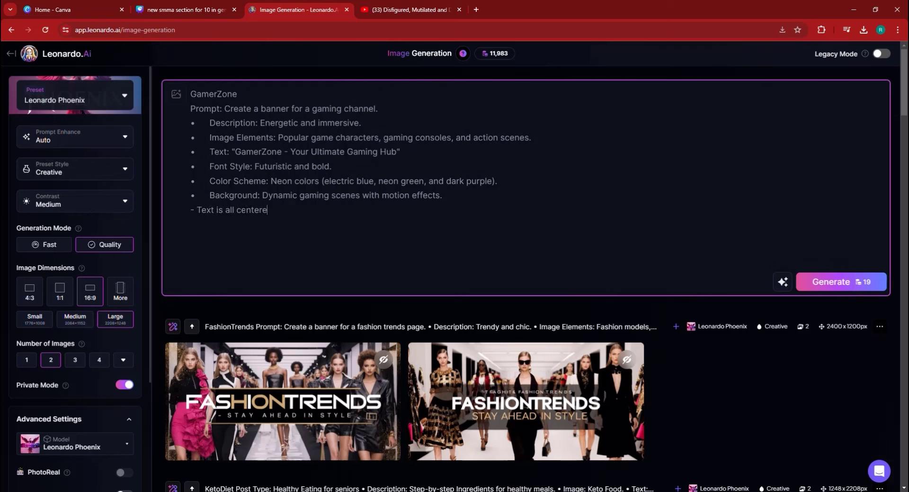
pyautogui.write('ext is all centered precisely in the center center')
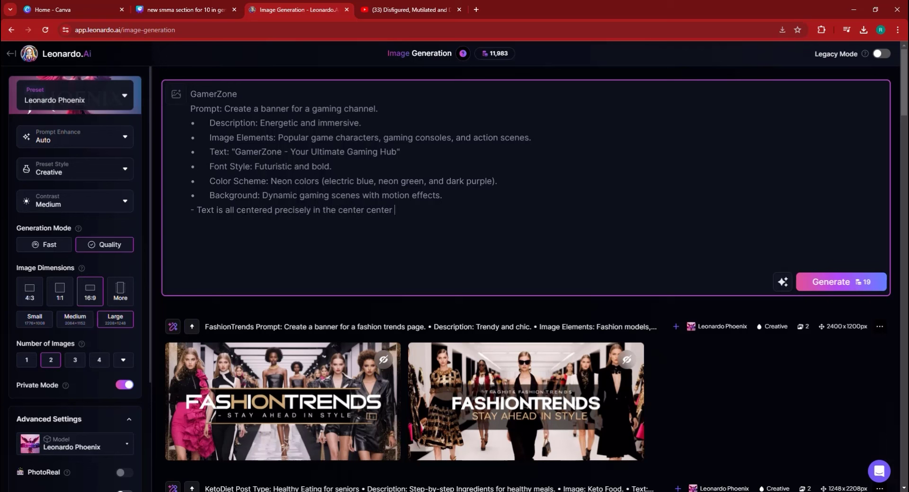
pyautogui.write(' of the design')
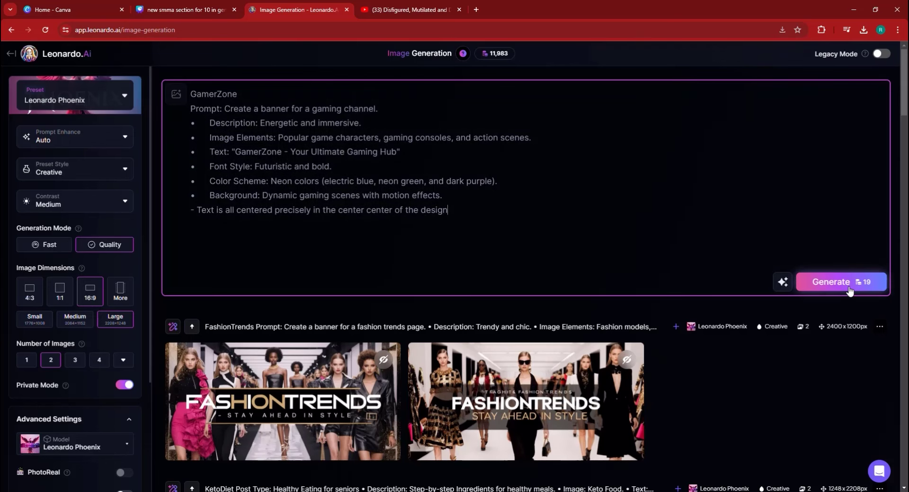
pyautogui.click(851, 290)
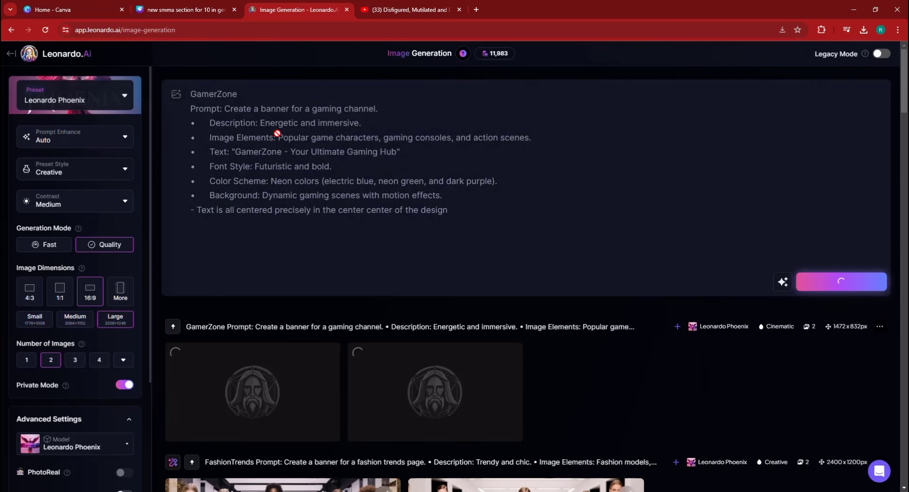
# Change the image dimensions to a 3:1 ratio (1920×640) and generate again.
pyautogui.click(120, 297)
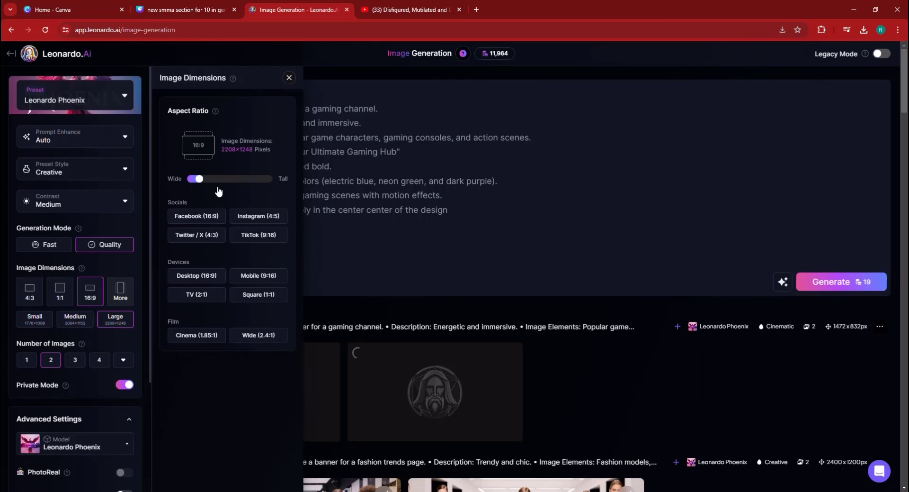
pyautogui.moveTo(199, 185); pyautogui.dragTo(181, 185)
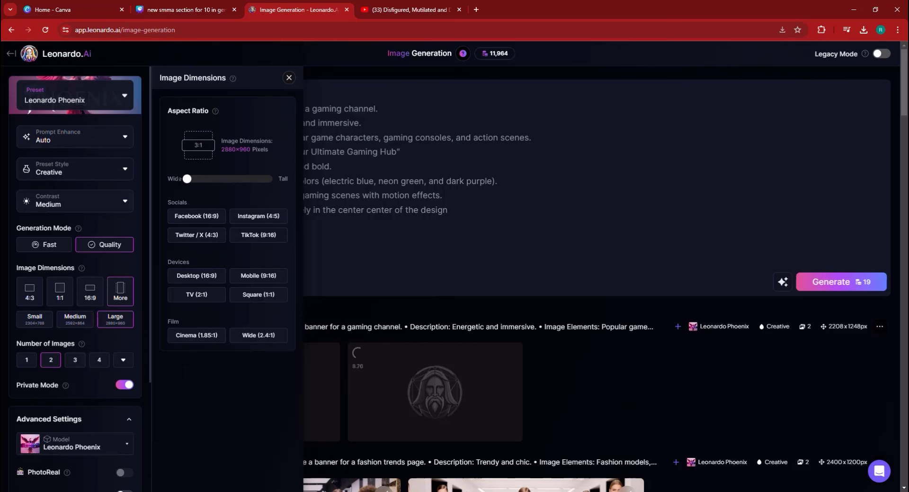
pyautogui.click(843, 281)
pyautogui.click(837, 283)
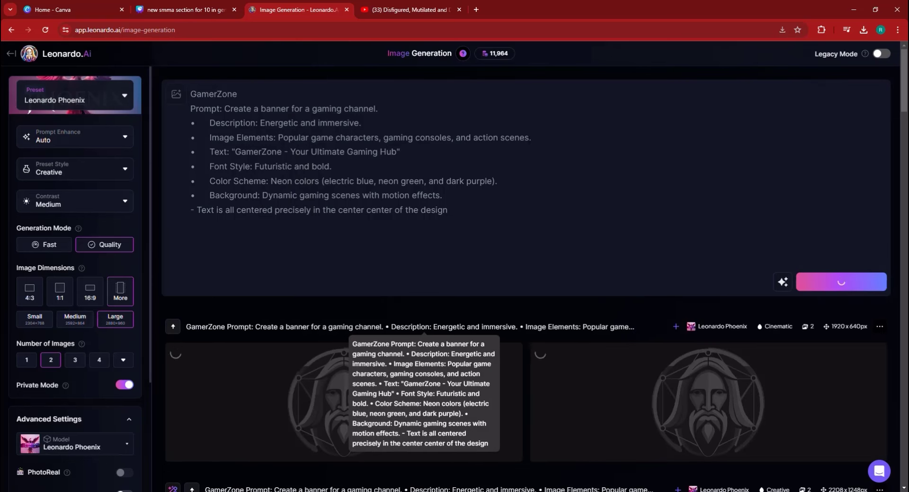
# Go to canva.com in a new tab and start a blank YouTube Banner design.
pyautogui.click(477, 12)
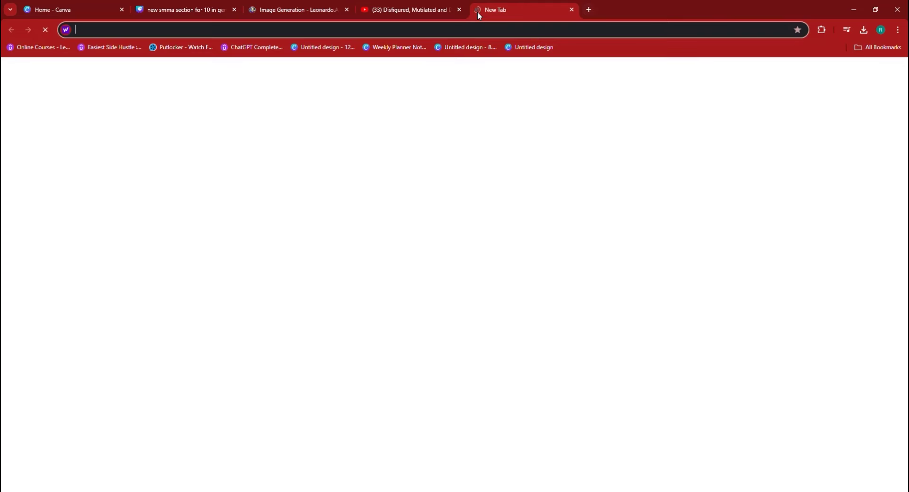
pyautogui.write('c')
pyautogui.press('Return')
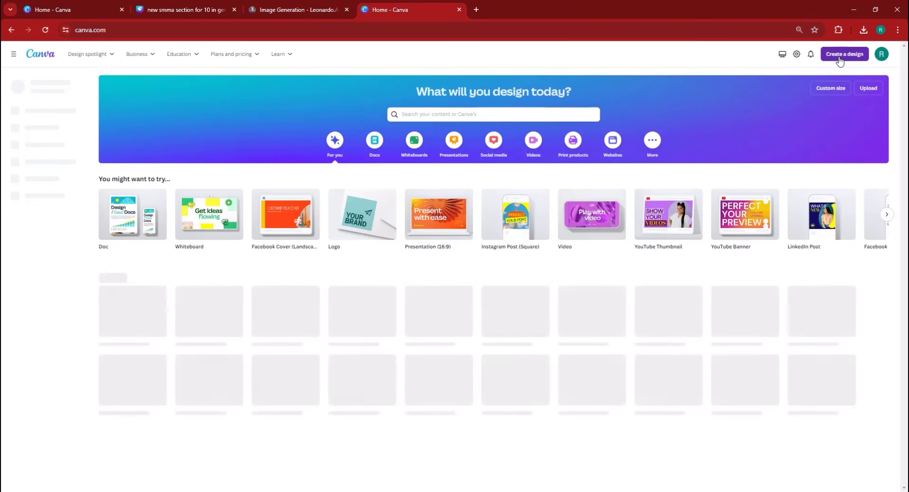
pyautogui.click(840, 55)
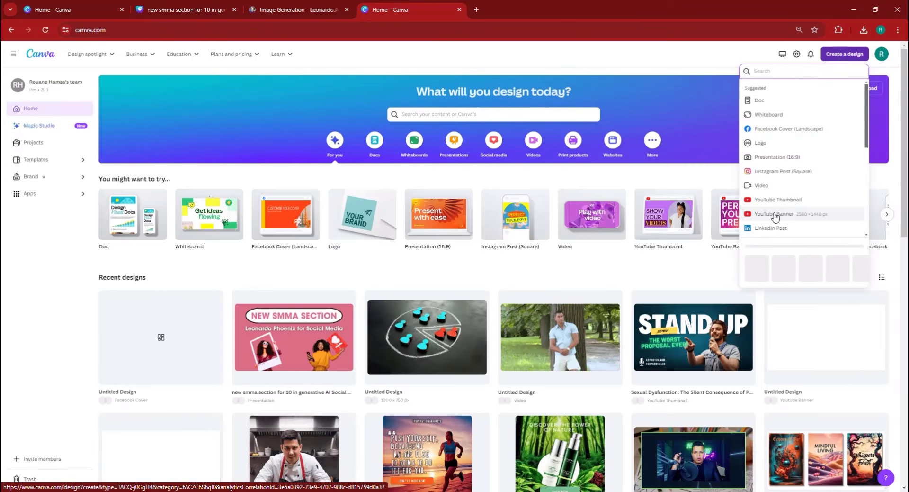
pyautogui.click(774, 214)
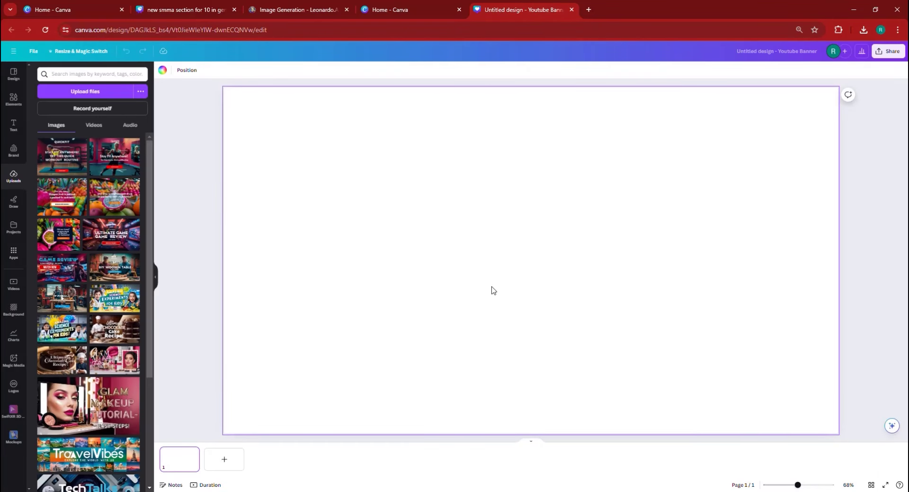
# Add the safe-area guide from Uploads (search 'ban'), stretch it over the page, return to Leonardo.Ai.
pyautogui.click(83, 75)
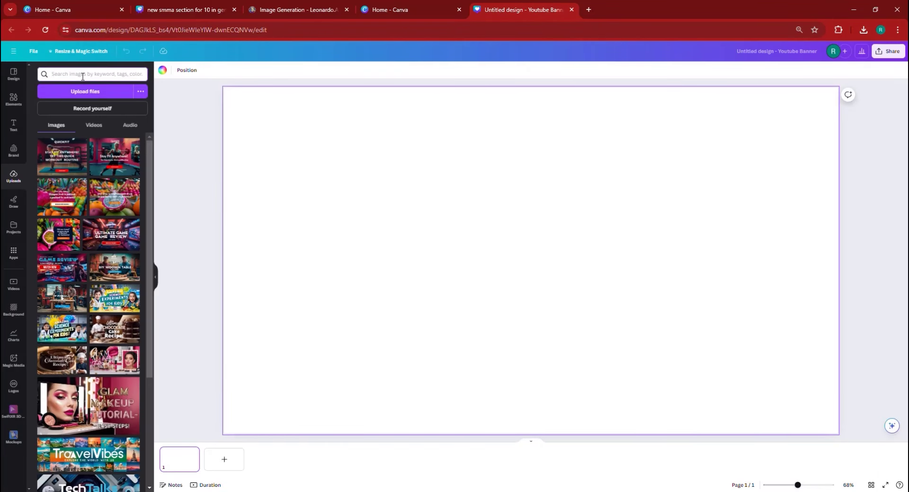
pyautogui.write('banner')
pyautogui.press('Return')
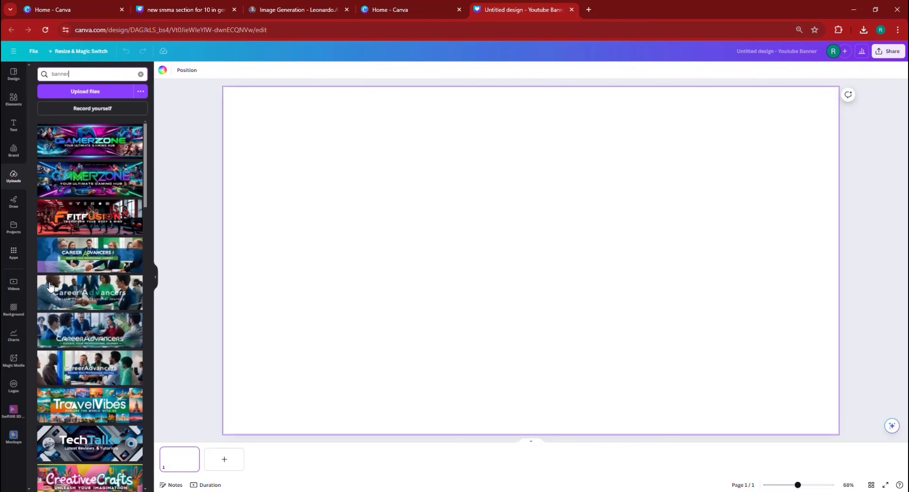
pyautogui.scroll(-20, 99, 326)
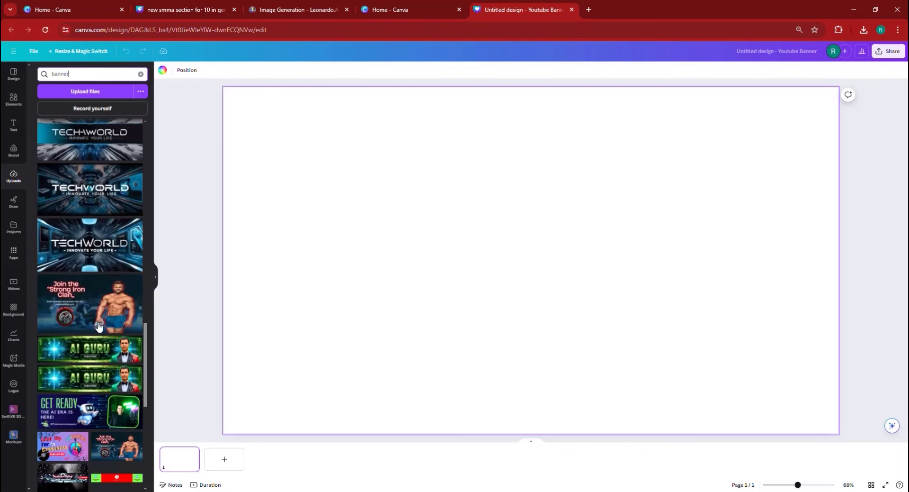
pyautogui.scroll(-7, 98, 326)
pyautogui.scroll(3, 98, 322)
pyautogui.click(116, 268)
pyautogui.moveTo(445, 292); pyautogui.dragTo(382, 251)
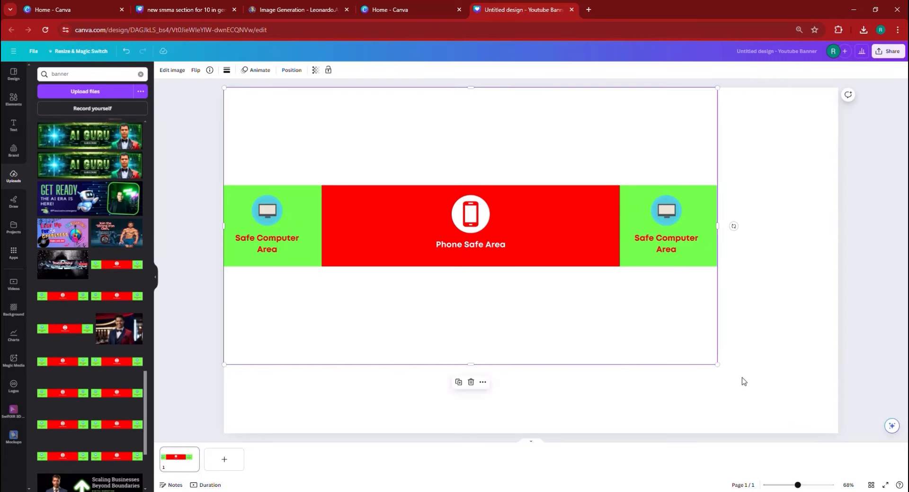
pyautogui.moveTo(721, 368); pyautogui.dragTo(835, 452)
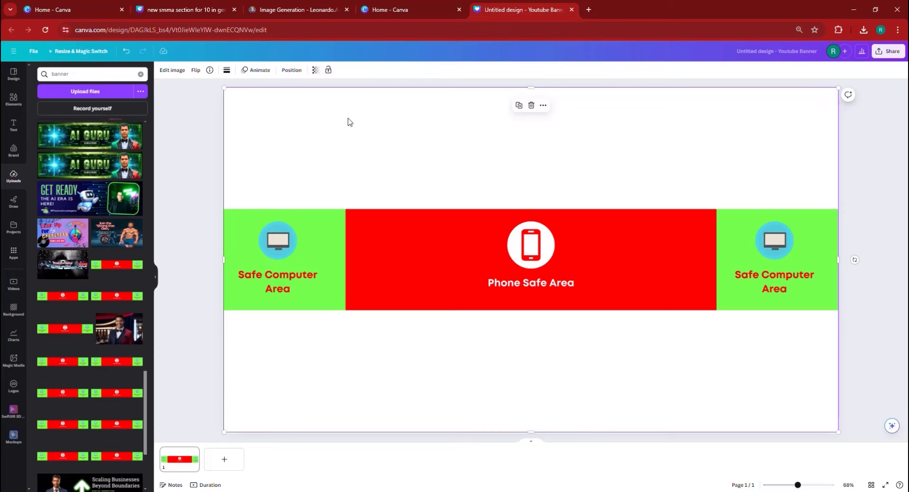
pyautogui.click(303, 10)
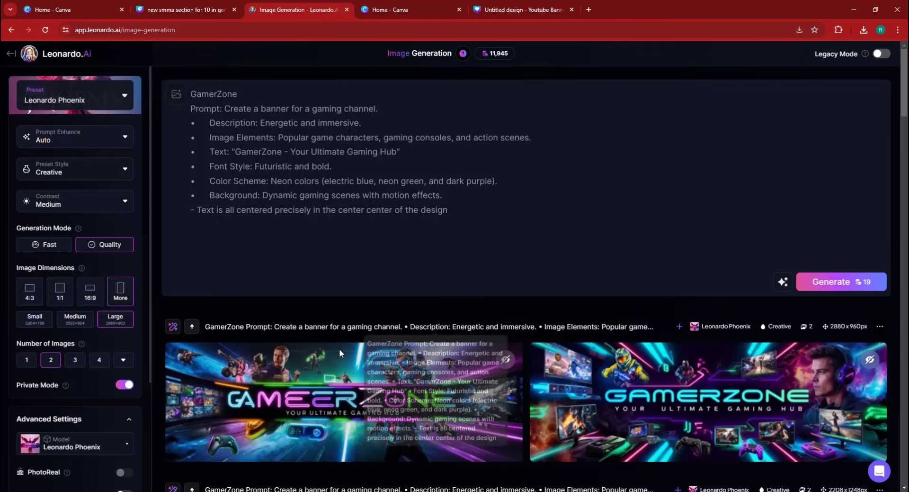
# Preview the GamerZone banners full size, browsing to the second one, then return to Canva.
pyautogui.scroll(-5, 340, 353)
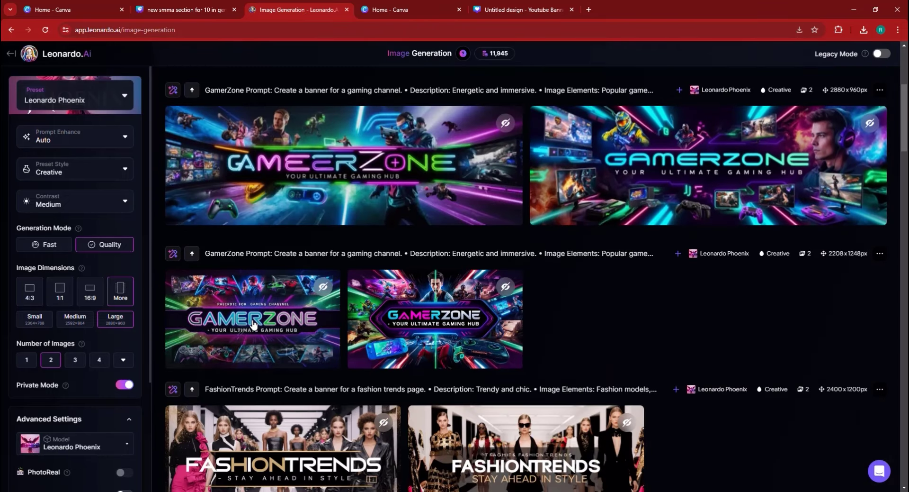
pyautogui.click(254, 323)
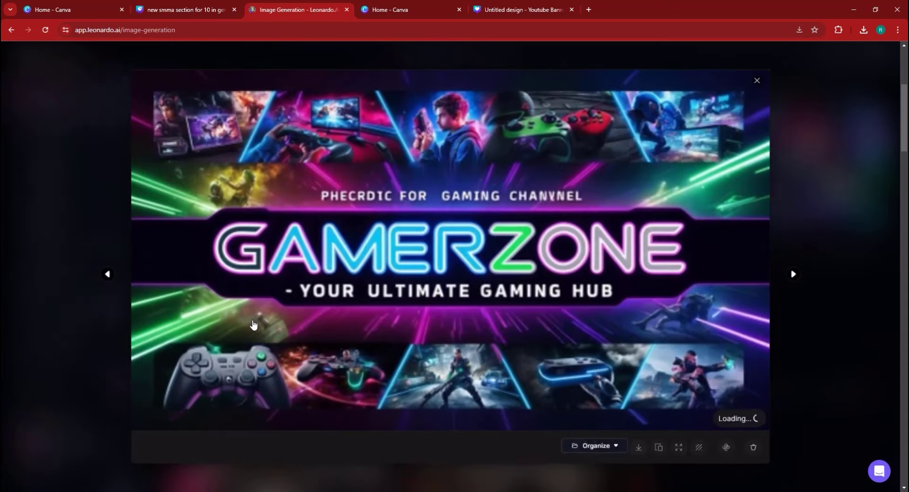
pyautogui.rightClick(399, 260)
pyautogui.click(803, 277)
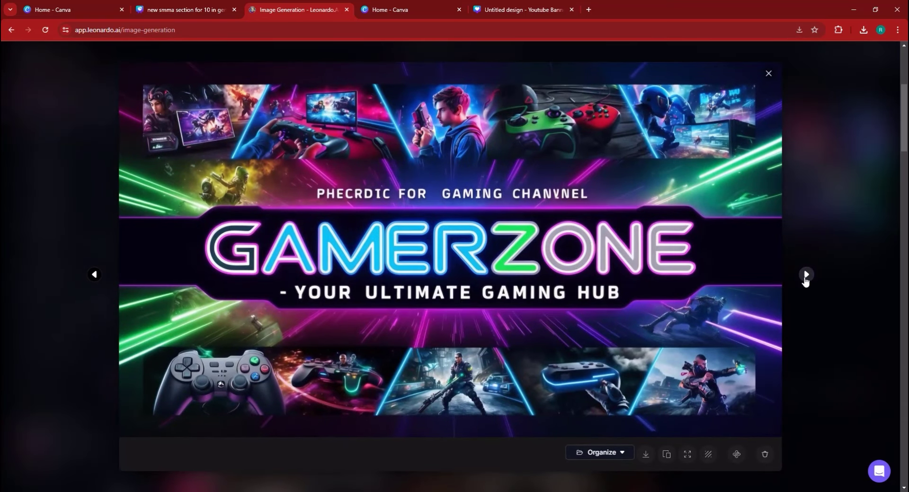
pyautogui.click(806, 274)
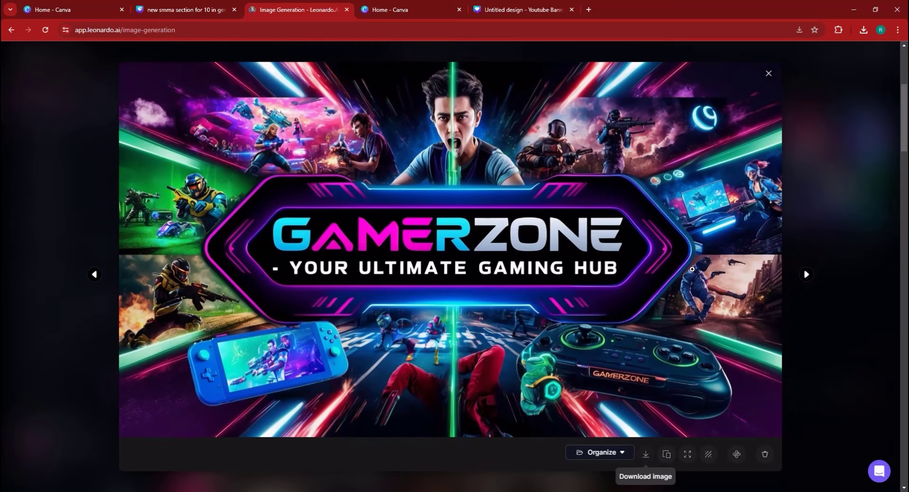
pyautogui.click(500, 14)
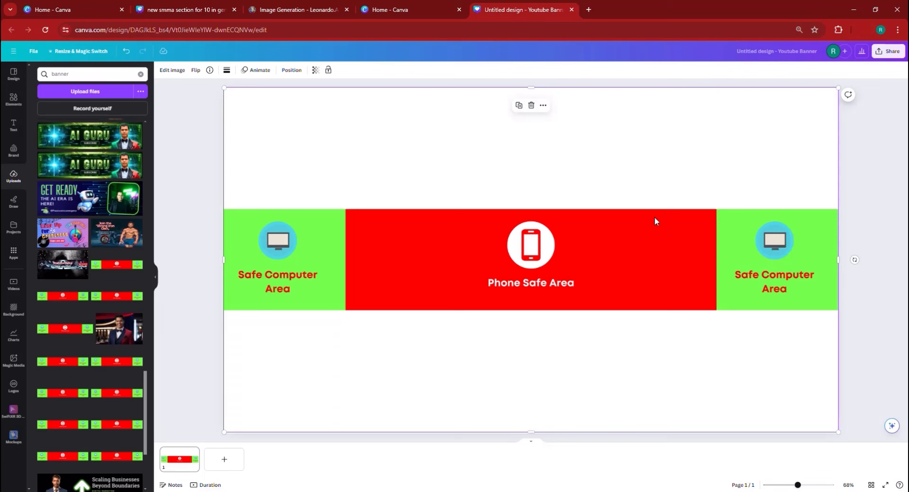
# Lower the safe-area guide's transparency and lock it in place.
pyautogui.click(316, 70)
pyautogui.moveTo(294, 100); pyautogui.dragTo(281, 101)
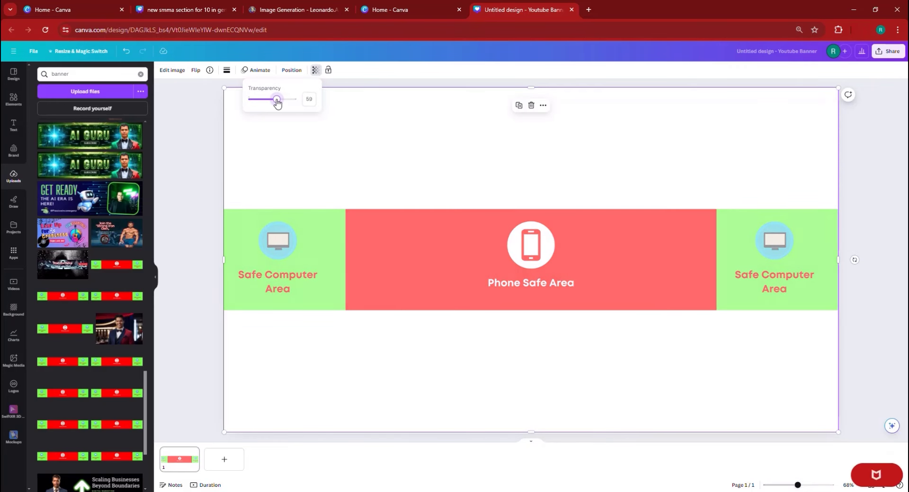
pyautogui.moveTo(277, 101); pyautogui.dragTo(276, 101)
pyautogui.click(327, 70)
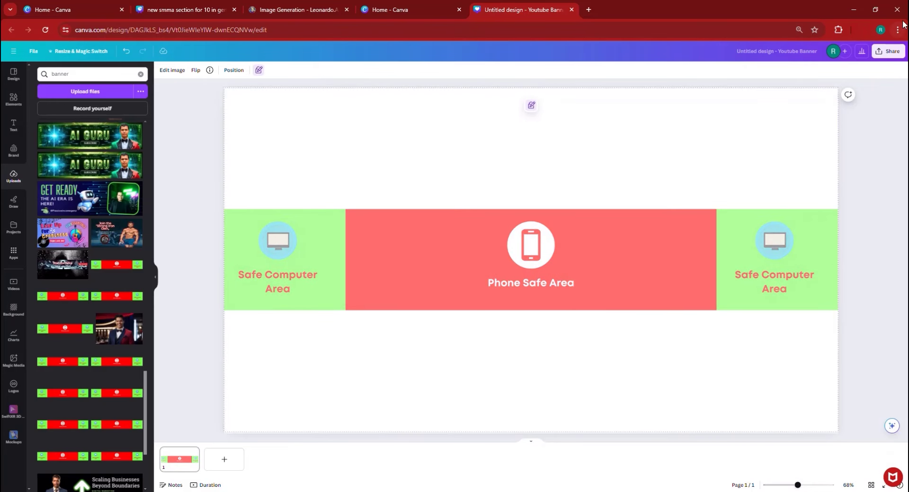
# Place the downloaded GamerZone banner to fill the page and restore it to full opacity.
pyautogui.moveTo(800, 78); pyautogui.dragTo(455, 251)
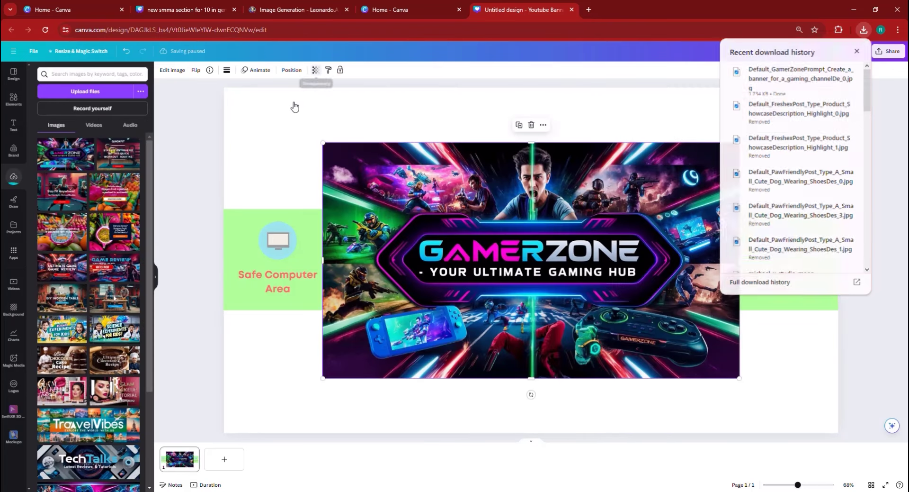
pyautogui.moveTo(295, 100); pyautogui.dragTo(279, 105)
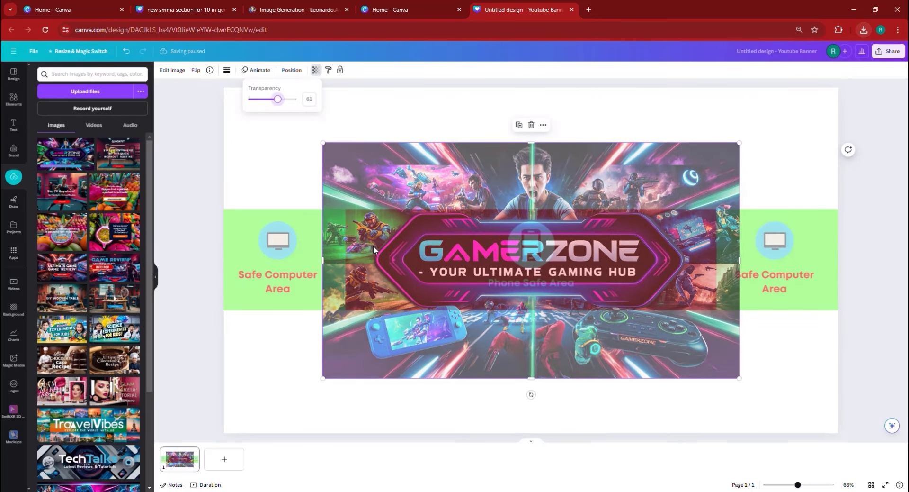
pyautogui.moveTo(371, 247); pyautogui.dragTo(277, 204)
pyautogui.click(316, 70)
pyautogui.moveTo(279, 106); pyautogui.dragTo(294, 100)
pyautogui.moveTo(288, 167); pyautogui.dragTo(282, 155)
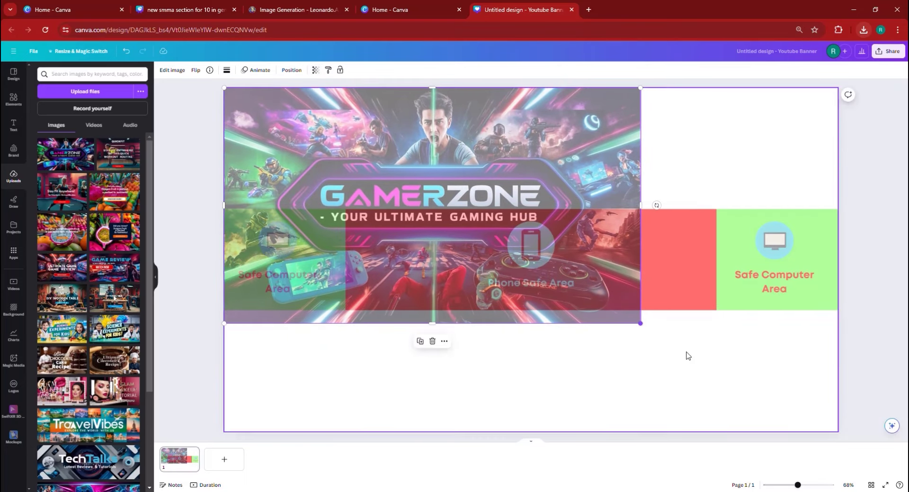
pyautogui.moveTo(640, 323); pyautogui.dragTo(839, 432)
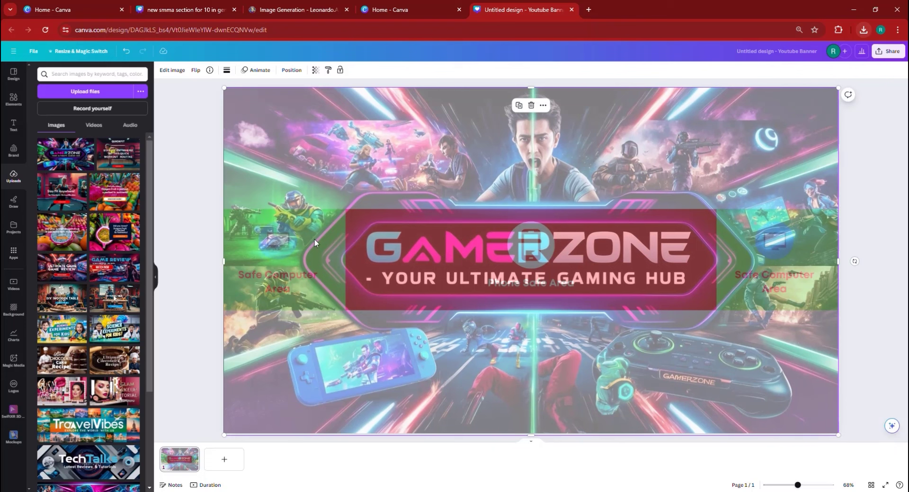
pyautogui.click(316, 69)
pyautogui.moveTo(275, 98); pyautogui.dragTo(414, 106)
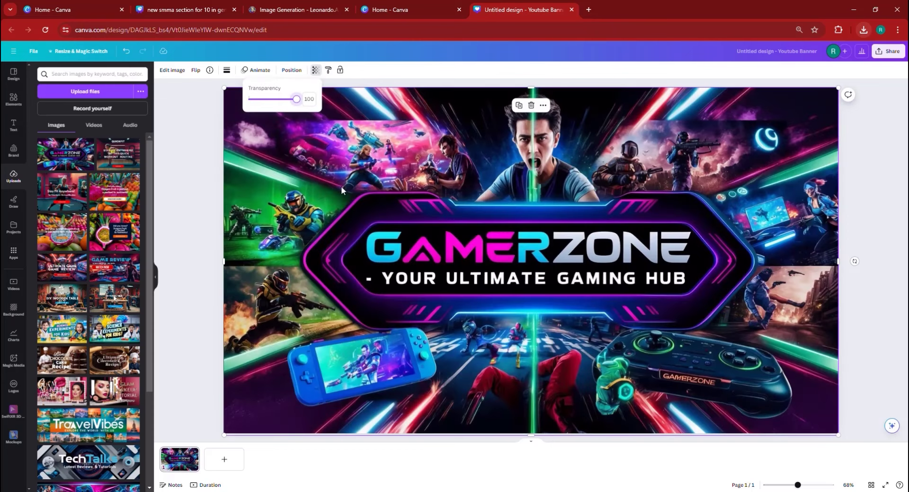
# Duplicate page 1 and delete the banner image from the new page 2.
pyautogui.click(189, 469)
pyautogui.rightClick(189, 469)
pyautogui.click(222, 337)
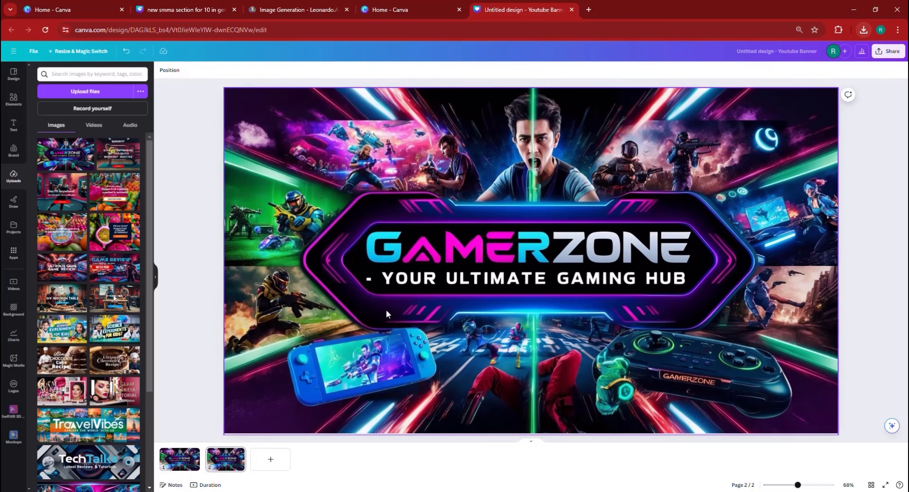
pyautogui.click(427, 295)
pyautogui.press('Delete')
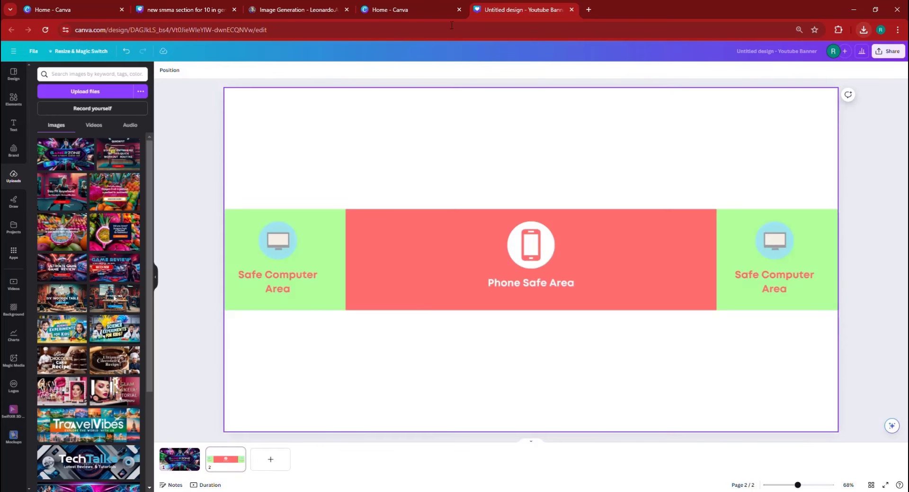
# Download the first, wider GamerZone banner from Leonardo.Ai and return to Canva.
pyautogui.click(278, 4)
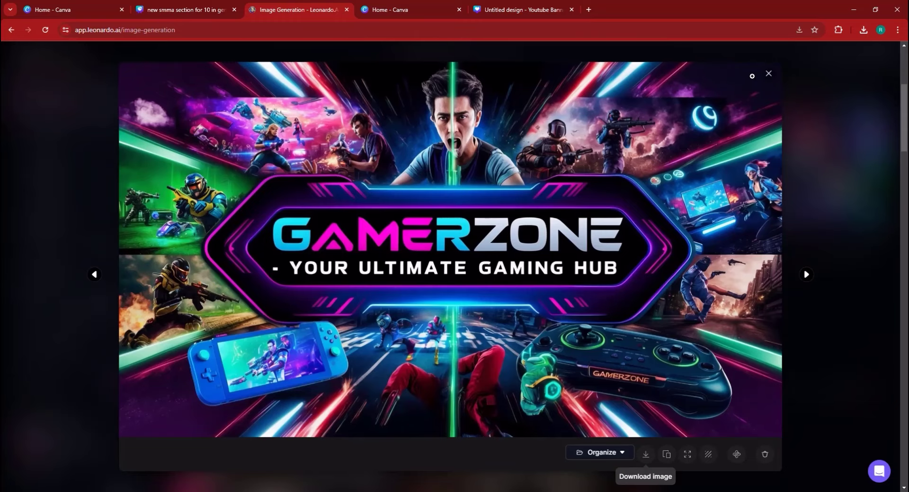
pyautogui.click(768, 74)
pyautogui.scroll(3, 598, 237)
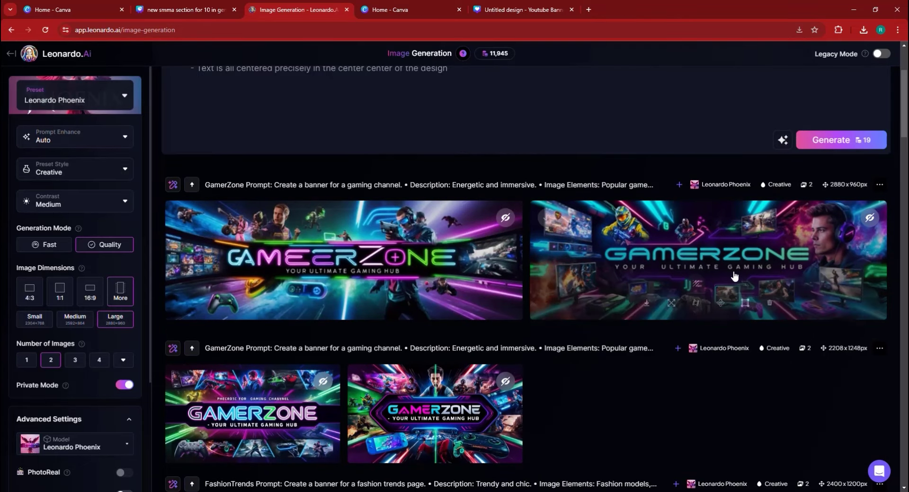
pyautogui.moveTo(496, 315)
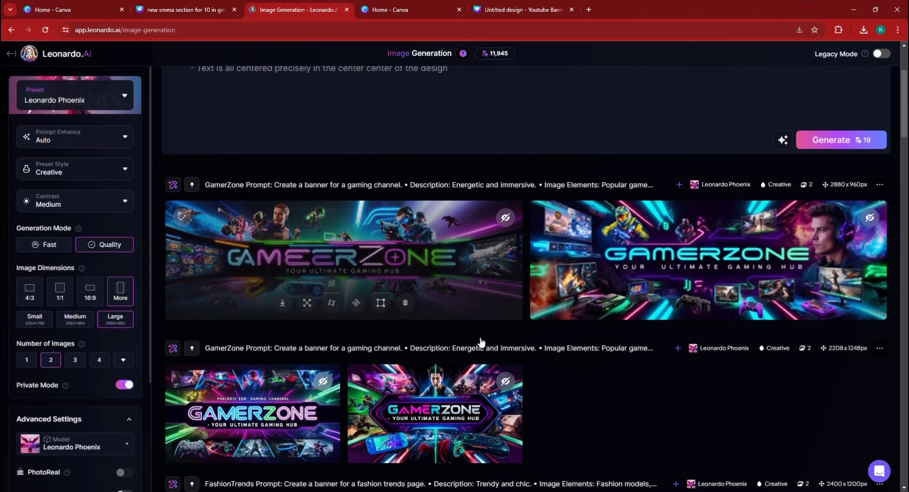
pyautogui.click(281, 307)
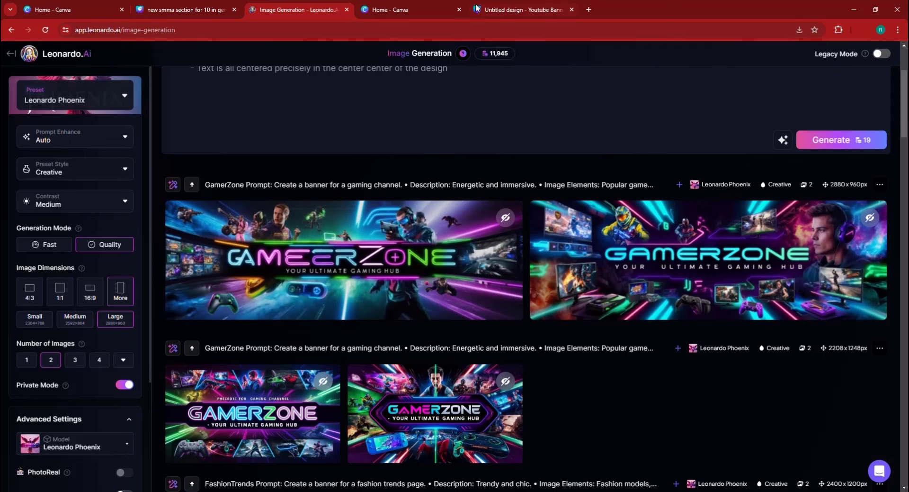
pyautogui.click(499, 10)
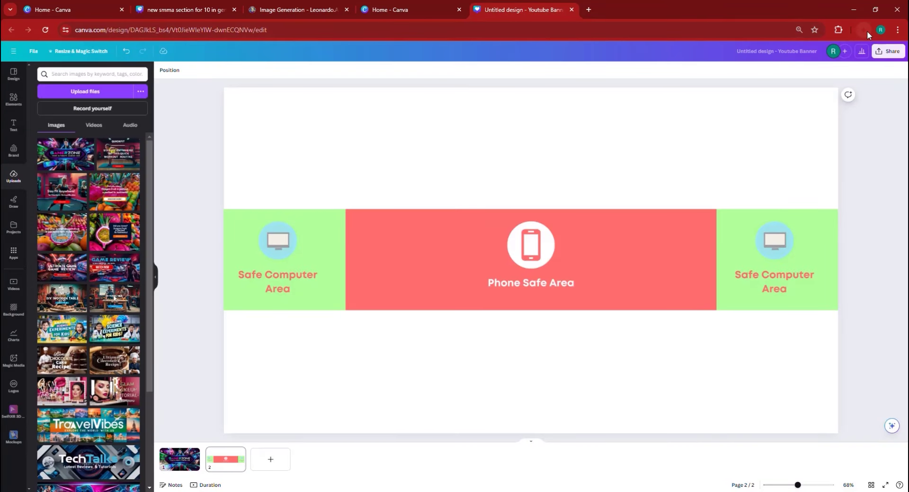
# Place the downloaded wide GamerZone banner on page 2, stretched to page width and centred vertically.
pyautogui.click(864, 30)
pyautogui.moveTo(767, 75); pyautogui.dragTo(539, 144)
pyautogui.click(574, 201)
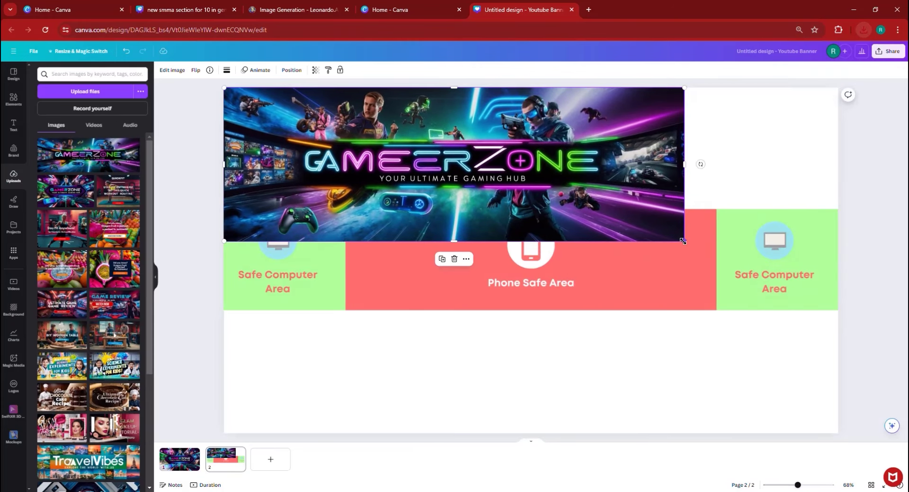
pyautogui.moveTo(685, 241); pyautogui.dragTo(875, 361)
pyautogui.moveTo(587, 218); pyautogui.dragTo(574, 277)
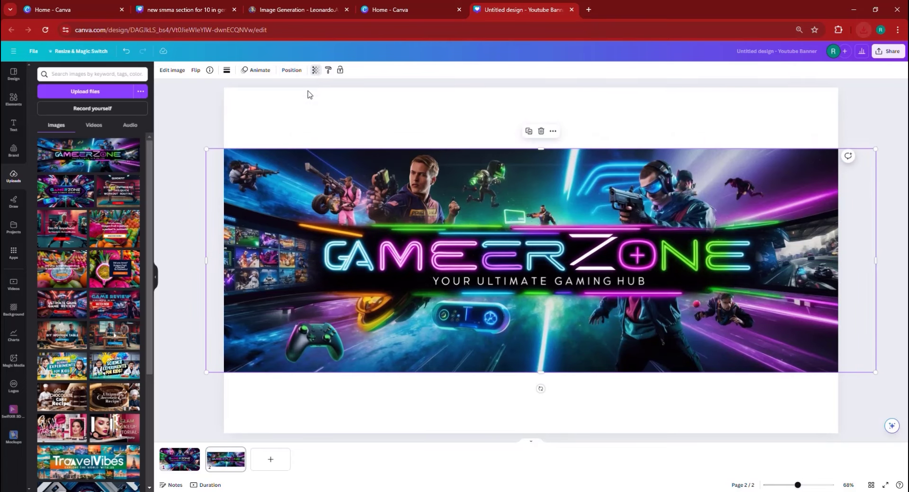
# Fade the page 2 GamerZone banner to about 24 transparency.
pyautogui.click(314, 70)
pyautogui.moveTo(295, 101); pyautogui.dragTo(264, 103)
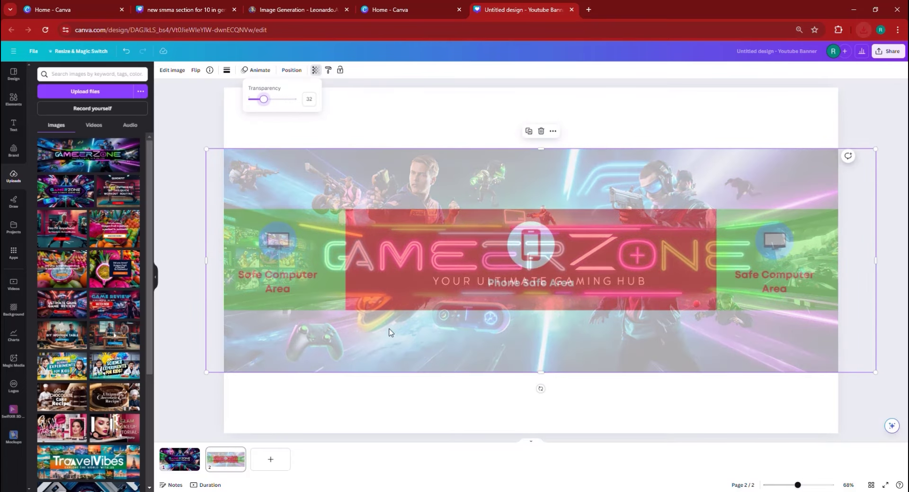
pyautogui.moveTo(263, 99); pyautogui.dragTo(260, 99)
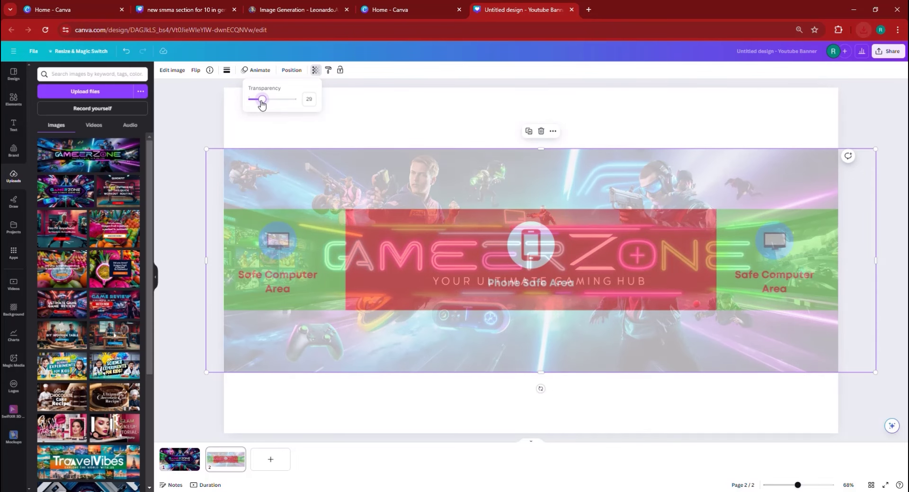
# Resize and reposition the banner to cover the red Phone Safe Area.
pyautogui.moveTo(204, 150); pyautogui.dragTo(340, 216)
pyautogui.moveTo(498, 265); pyautogui.dragTo(450, 244)
pyautogui.moveTo(269, 166); pyautogui.dragTo(339, 209)
pyautogui.moveTo(798, 341); pyautogui.dragTo(710, 311)
pyautogui.moveTo(575, 242); pyautogui.dragTo(578, 251)
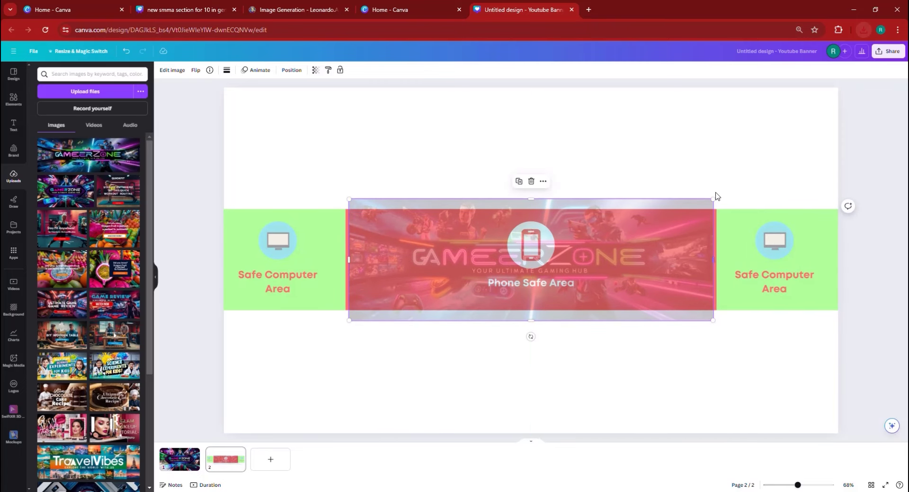
pyautogui.moveTo(715, 198); pyautogui.dragTo(723, 195)
pyautogui.moveTo(349, 194); pyautogui.dragTo(338, 192)
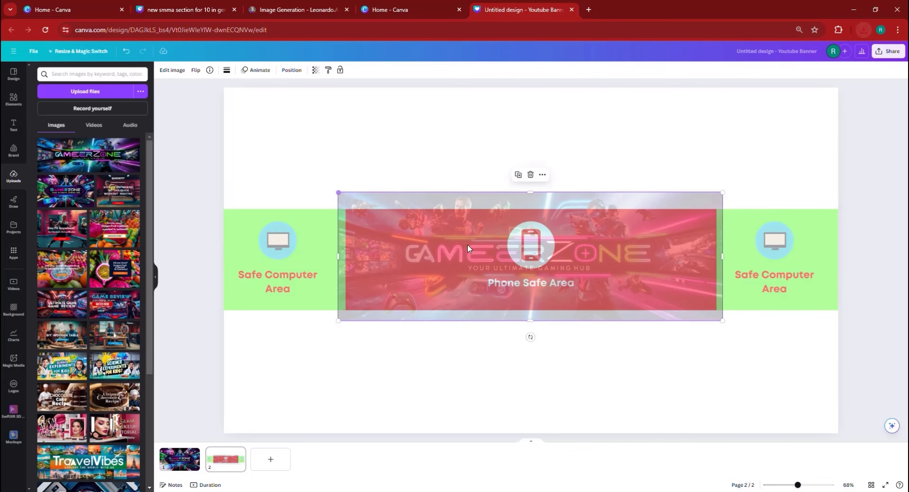
# Unlock and delete the safe-area guide behind the GamerZone banner on page 2.
pyautogui.click(307, 359)
pyautogui.click(258, 71)
pyautogui.click(282, 262)
pyautogui.press('Delete')
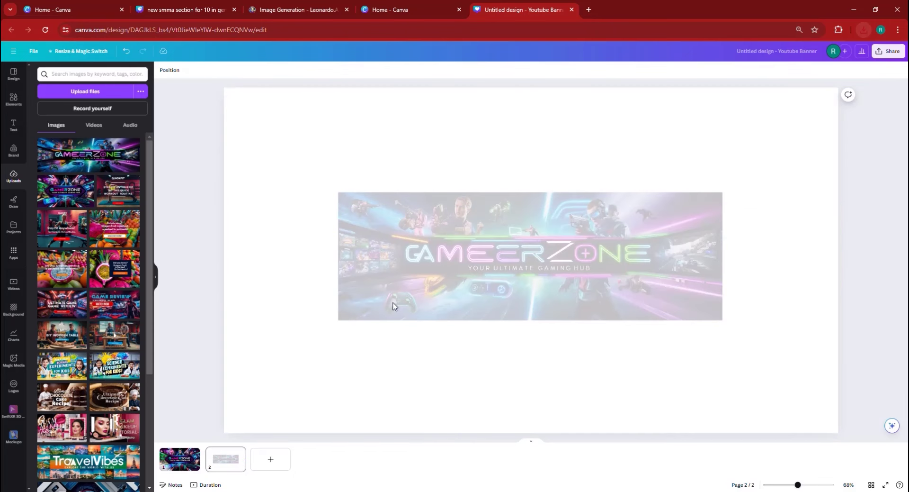
# Make the GamerZone banner fully opaque, undo its resize, and select the page.
pyautogui.click(414, 235)
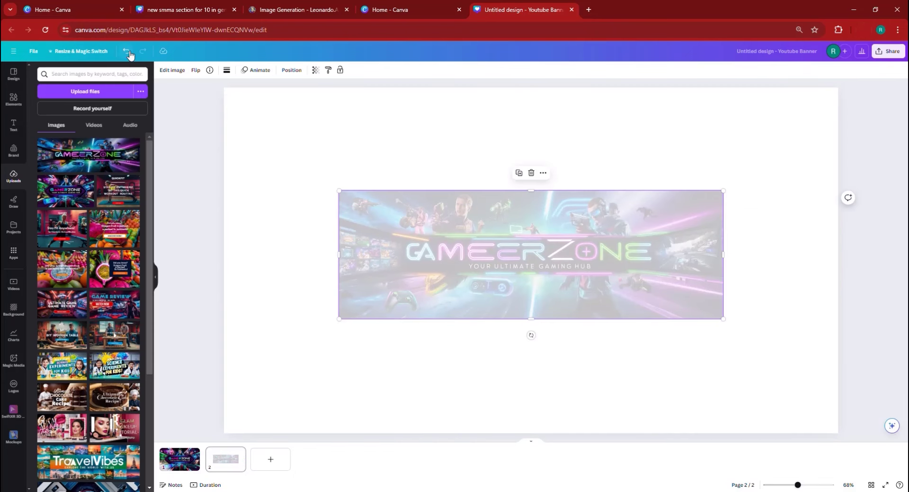
pyautogui.click(126, 51)
pyautogui.click(314, 70)
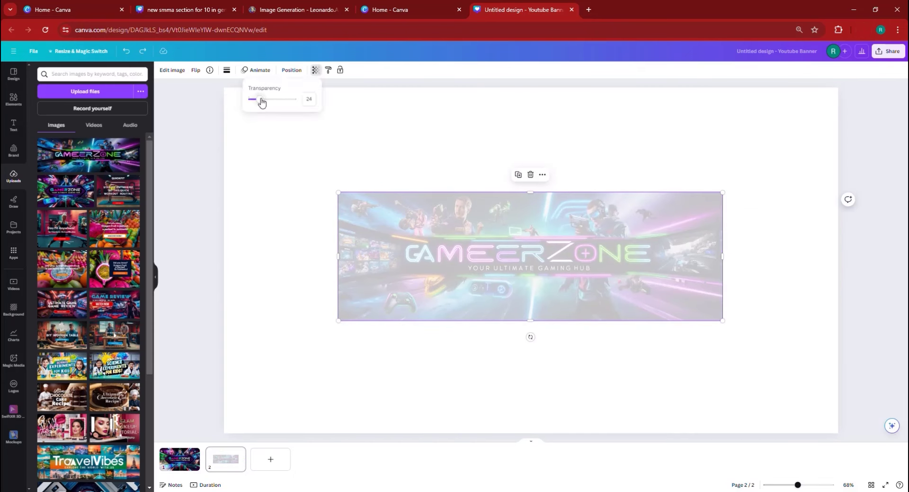
pyautogui.moveTo(261, 102); pyautogui.dragTo(611, 156)
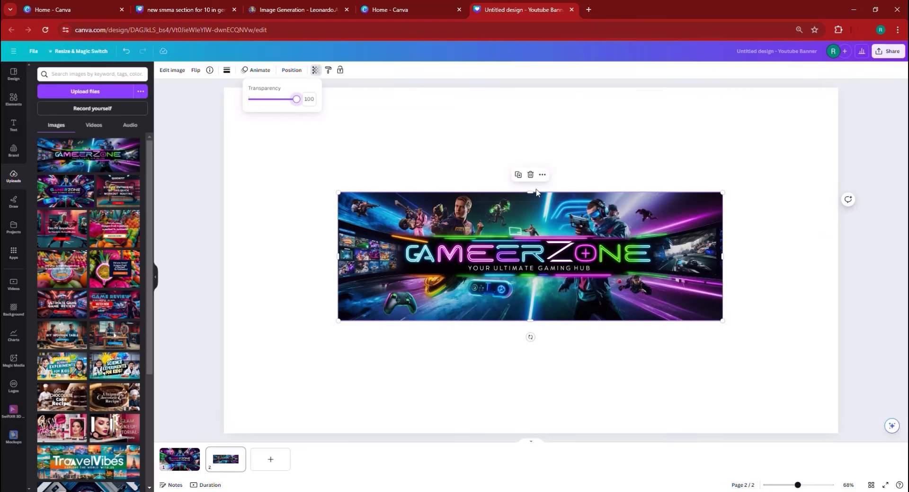
pyautogui.moveTo(529, 192); pyautogui.dragTo(528, 165)
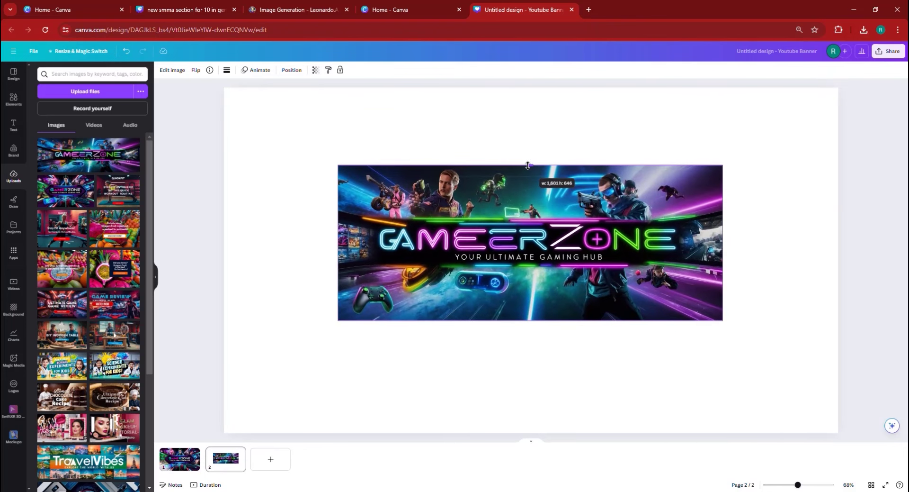
pyautogui.click(126, 51)
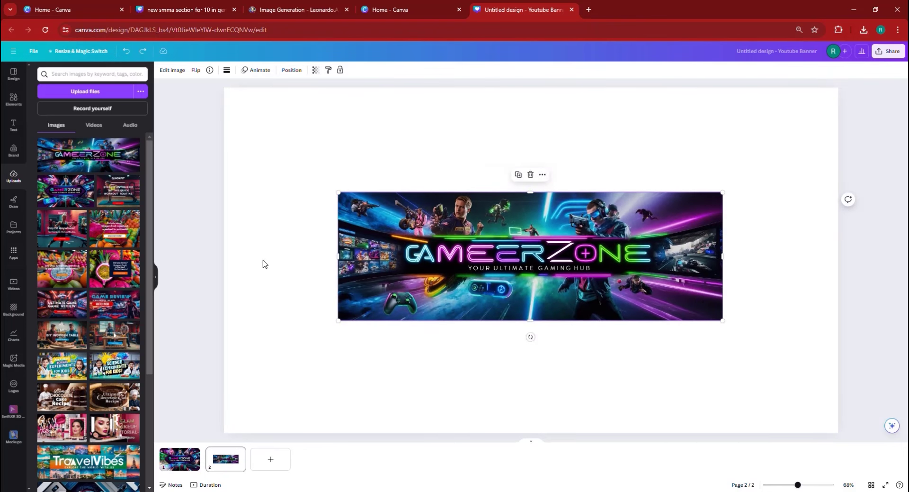
pyautogui.click(266, 352)
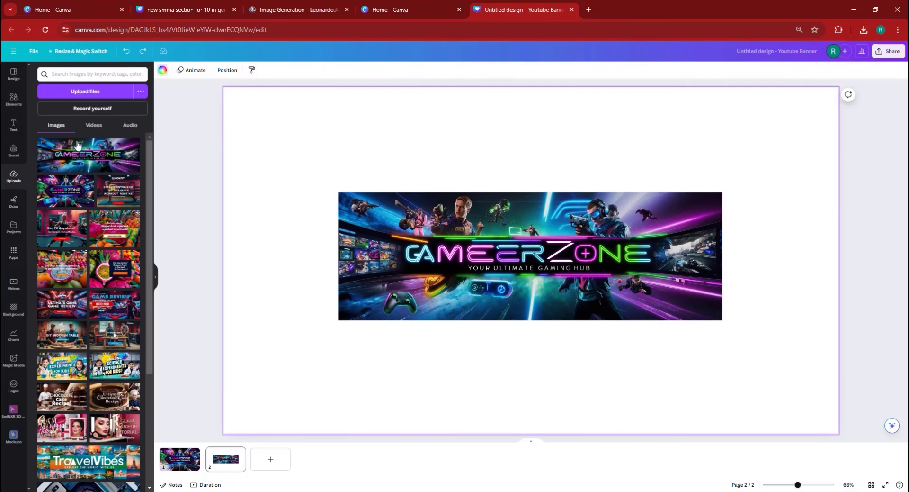
# Give page 2 a blue gradient background and search Elements for 'gamer'.
pyautogui.click(162, 70)
pyautogui.click(136, 412)
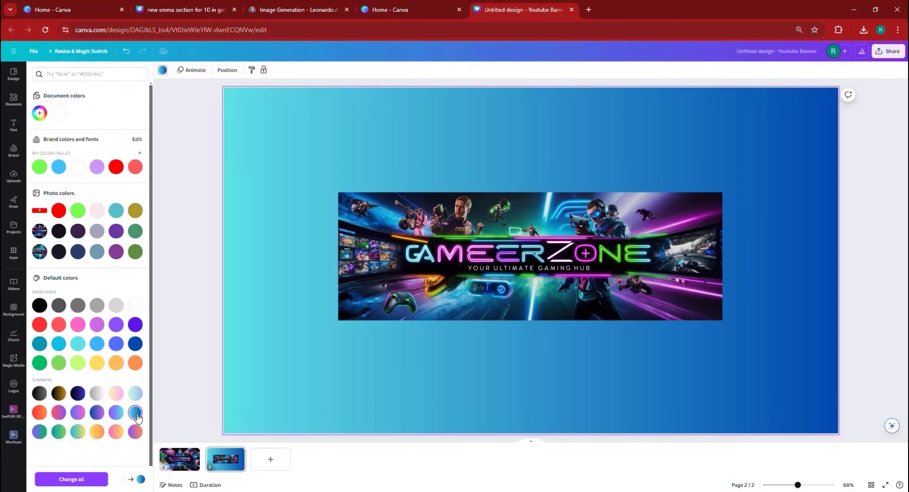
pyautogui.click(13, 100)
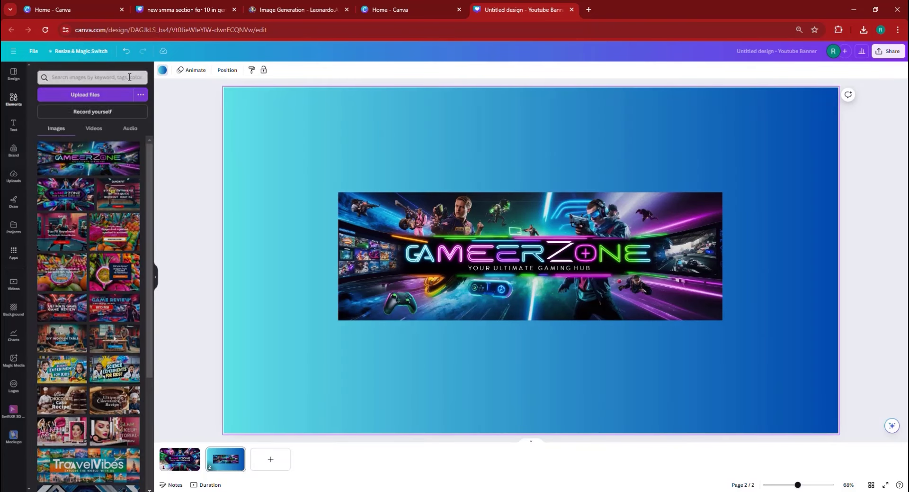
pyautogui.click(107, 76)
pyautogui.write('gamer')
pyautogui.press('Return')
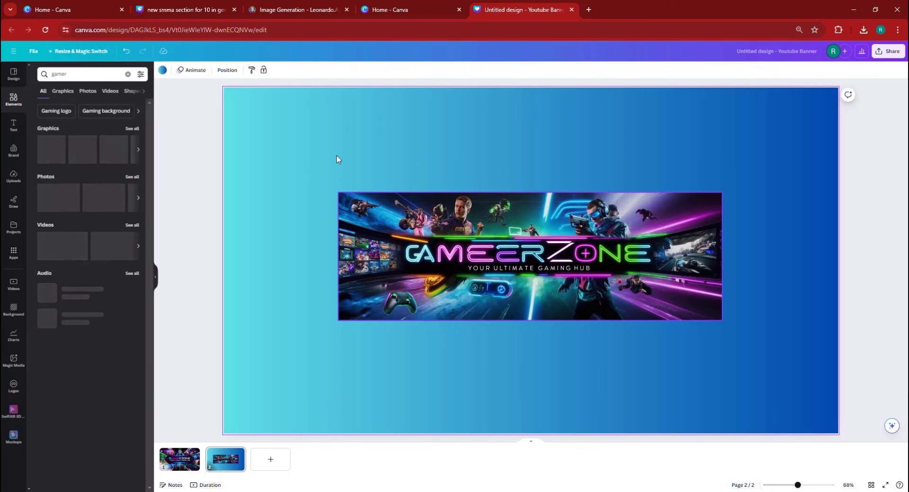
# Add the purple trophy stadium photo and set it as the page background.
pyautogui.click(87, 91)
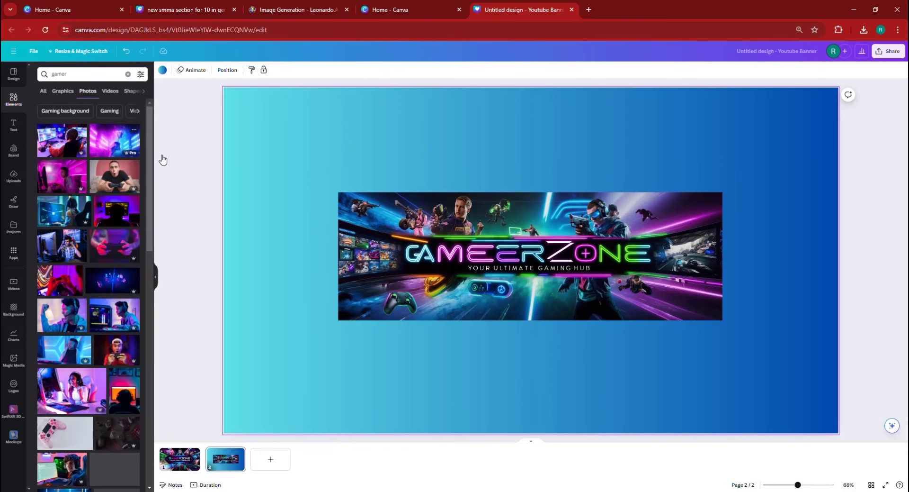
pyautogui.hotkey('ctrl', 'v')
pyautogui.moveTo(379, 294); pyautogui.dragTo(288, 245)
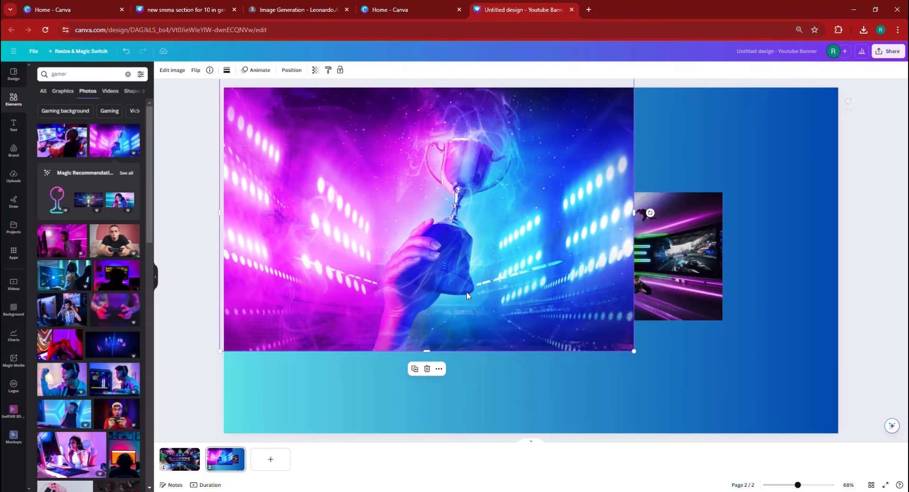
pyautogui.rightClick(440, 241)
pyautogui.click(508, 436)
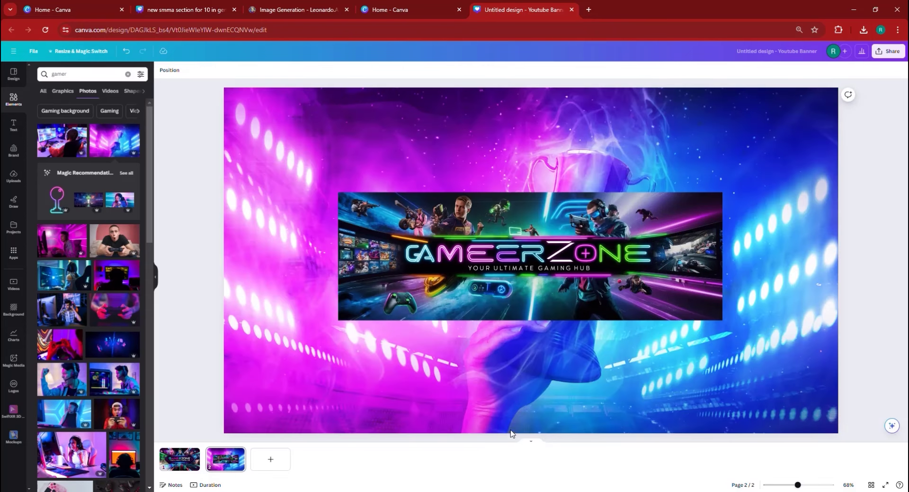
pyautogui.click(615, 391)
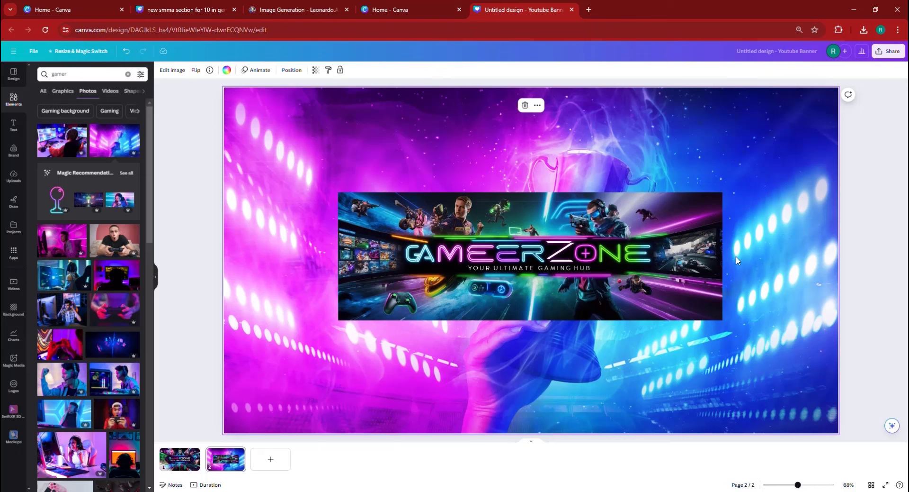
# Add the neon SUBSCRIBE graphic from a 'subscribe' search, shrink it, and place it right of the banner.
pyautogui.click(74, 72)
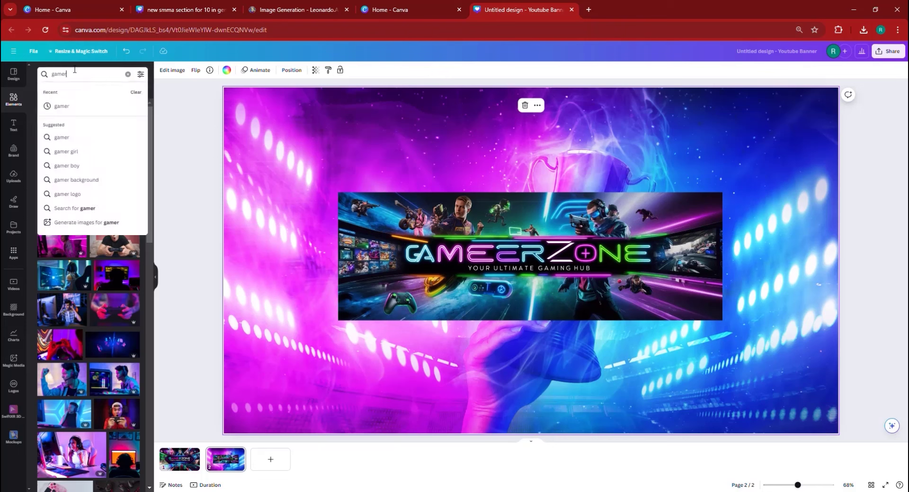
pyautogui.write('subscribe')
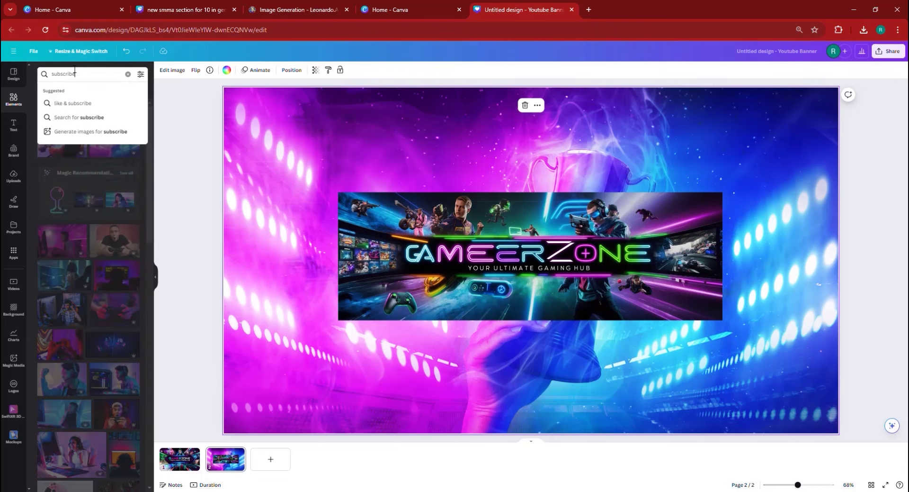
pyautogui.press('Return')
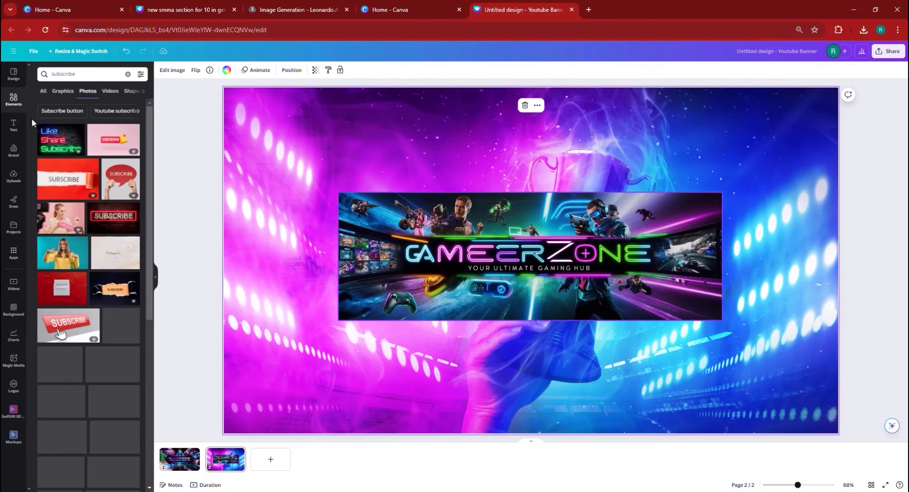
pyautogui.click(66, 94)
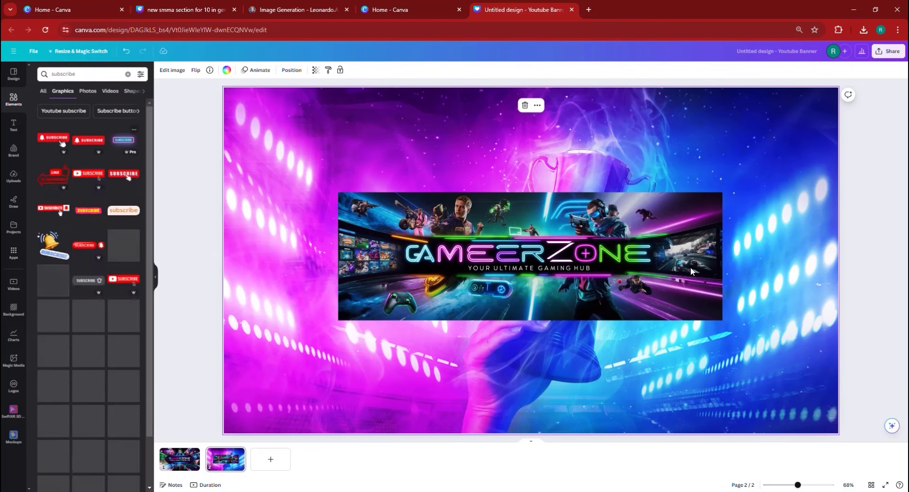
pyautogui.click(123, 139)
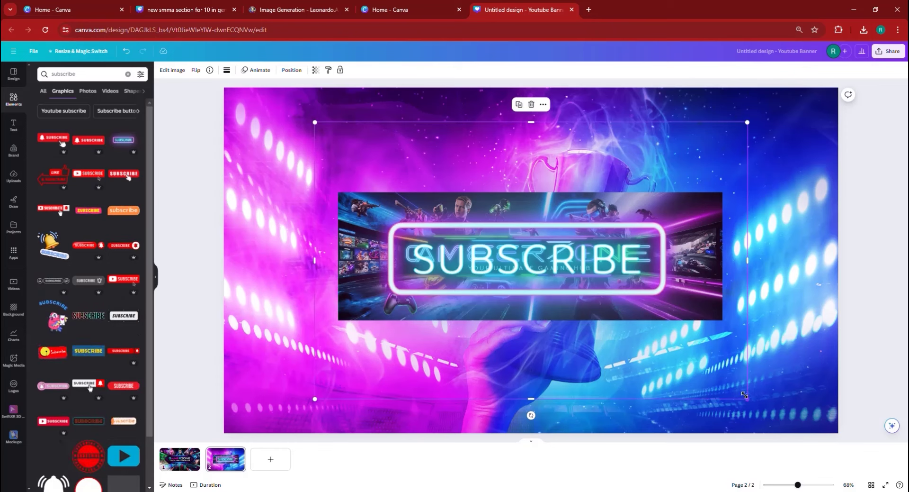
pyautogui.moveTo(747, 399); pyautogui.dragTo(473, 208)
pyautogui.moveTo(395, 175); pyautogui.dragTo(791, 264)
pyautogui.click(749, 329)
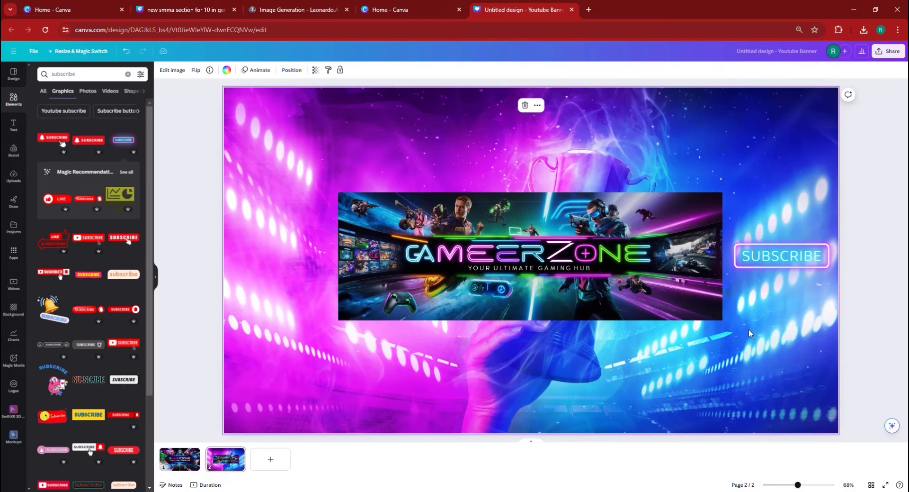
# Close the 'Untitled design - Youtube Banner' tab.
pyautogui.click(573, 9)
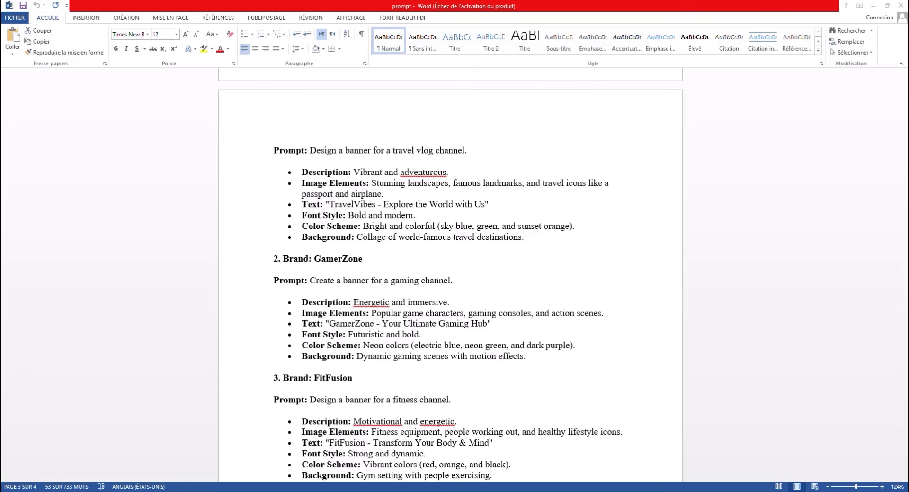
# Copy the Cooking Channel chocolate-cake prompt from Word and switch to Leonardo.Ai.
pyautogui.moveTo(314, 258); pyautogui.dragTo(529, 361)
pyautogui.scroll(20, 384, 343)
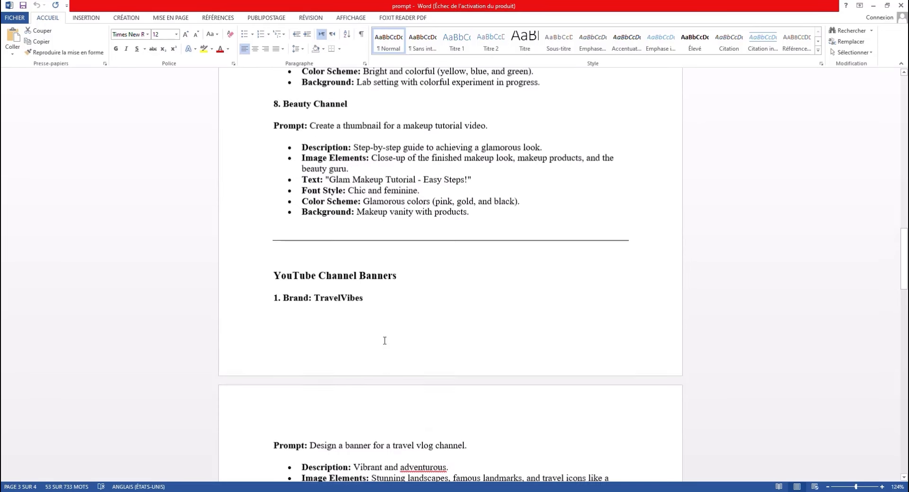
pyautogui.scroll(20, 385, 340)
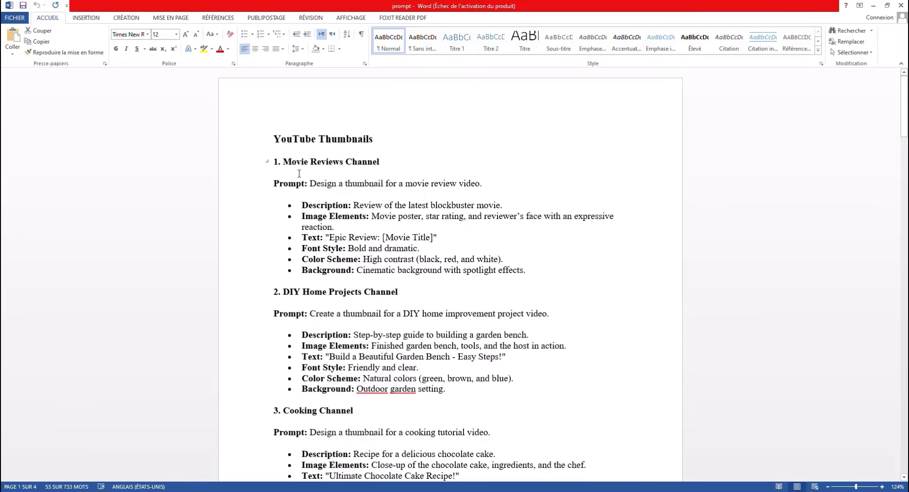
pyautogui.scroll(-5, 468, 229)
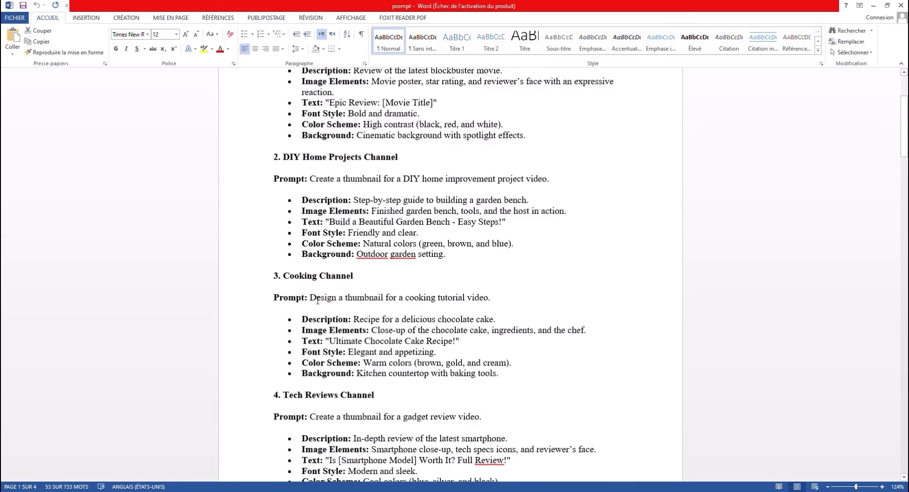
pyautogui.moveTo(309, 299); pyautogui.dragTo(516, 374)
pyautogui.click(316, 319)
pyautogui.rightClick(516, 375)
pyautogui.click(508, 238)
pyautogui.click(371, 488)
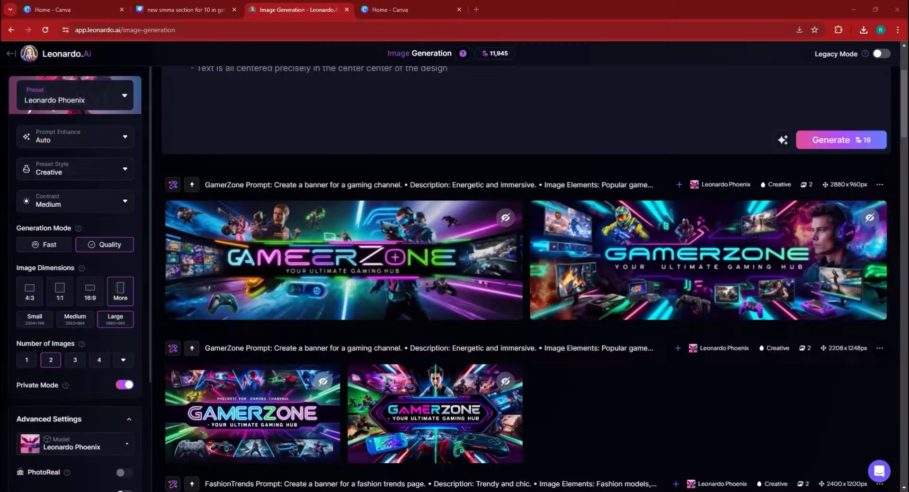
# Replace the GamerZone prompt with the chocolate-cake prompt, set 16:9, and generate images.
pyautogui.scroll(2, 346, 251)
pyautogui.scroll(2, 345, 249)
pyautogui.moveTo(345, 248); pyautogui.dragTo(160, 56)
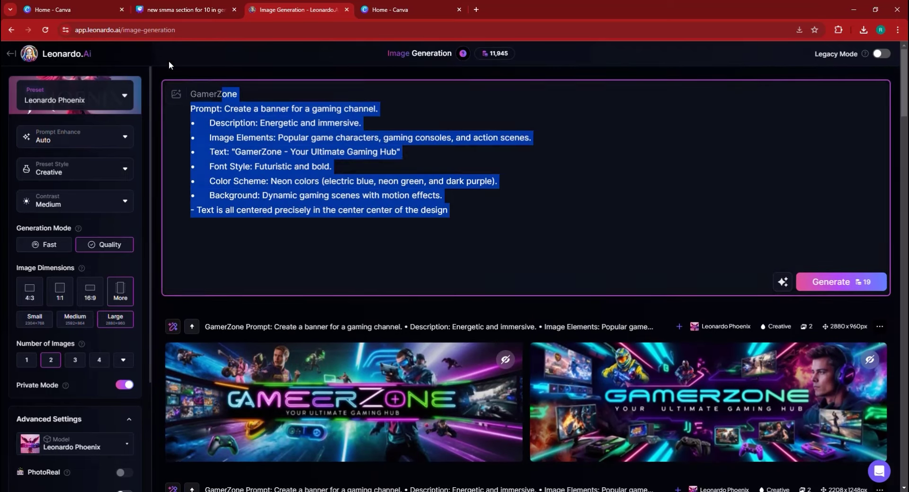
pyautogui.press('BackSpace')
pyautogui.write('Design a thumbnail for a cooking tutorial video. •\tDescription: Recipe for a delicious chocolate cake. •\tImage Elements: Close-up of the chocolate cake, ingredients, and the chef. •\tText: "Ultimate Chocolate Cake Recipe!" •\tFont Style: Elegant and appetizing. •\tColor Scheme: Warm colors (brown, gold, and cream). •\tBackground: Kitchen countertop with baking tools.')
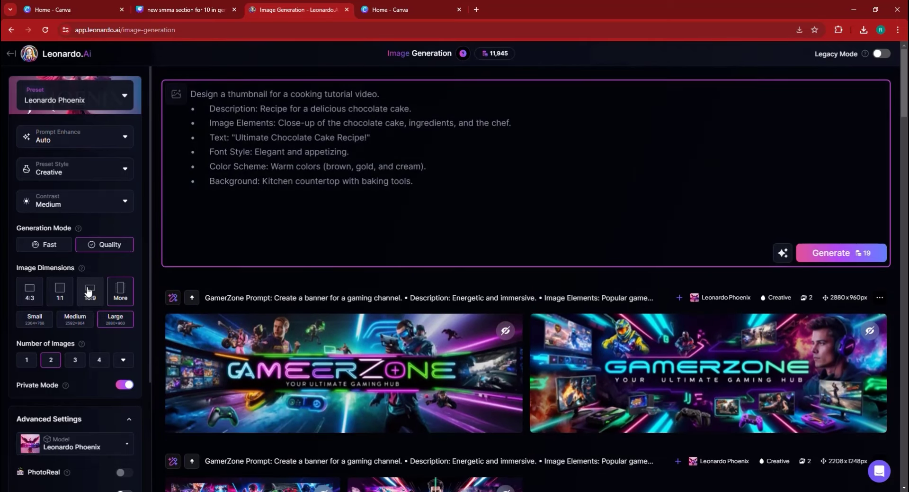
pyautogui.click(89, 291)
pyautogui.click(386, 9)
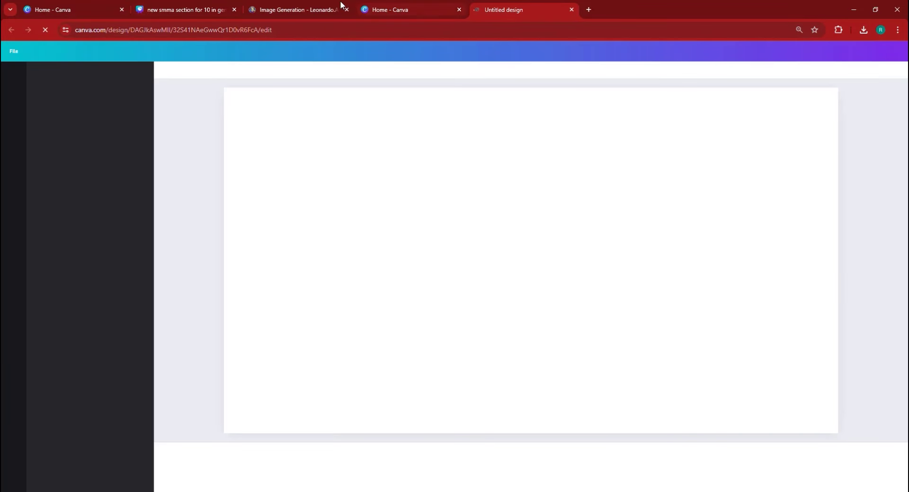
pyautogui.click(316, 6)
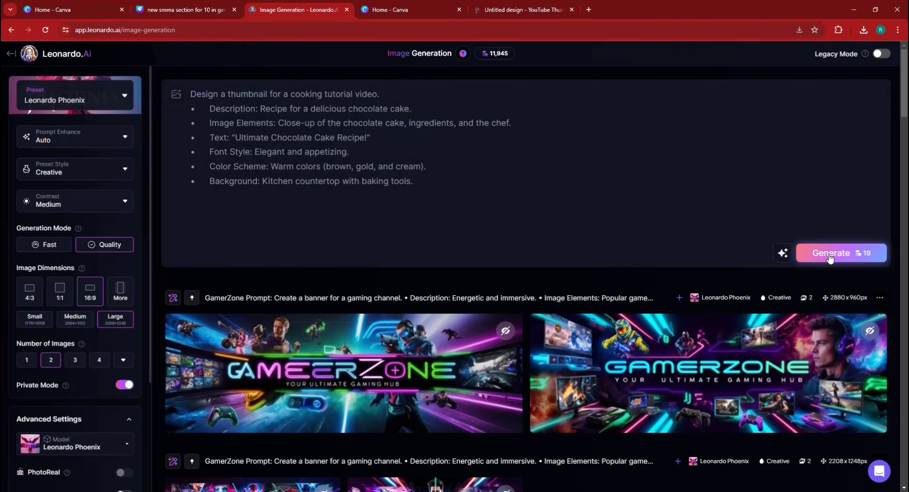
pyautogui.click(830, 255)
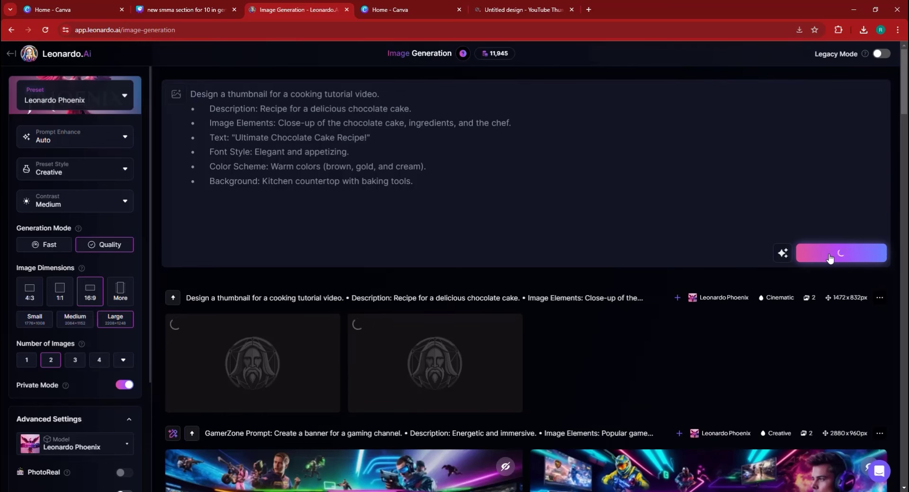
# Add a square to the YouTube Thumbnail page with a thick black border of weight 15.
pyautogui.click(532, 5)
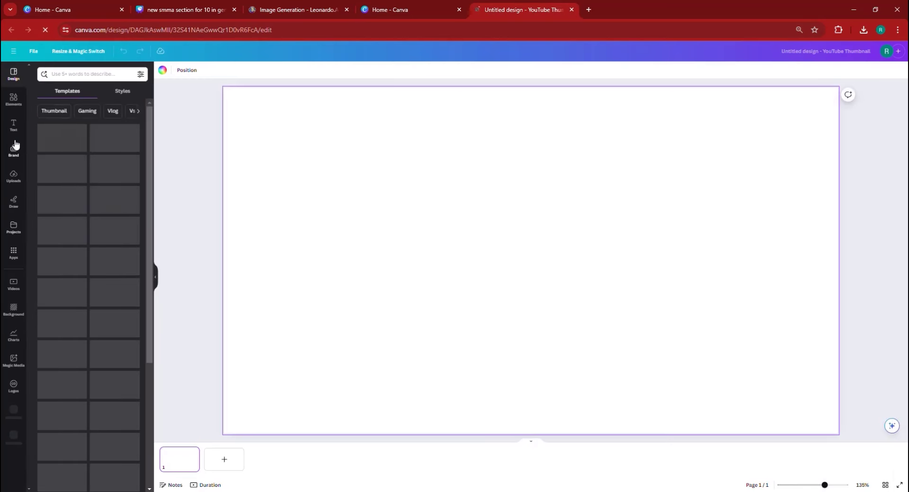
pyautogui.click(13, 100)
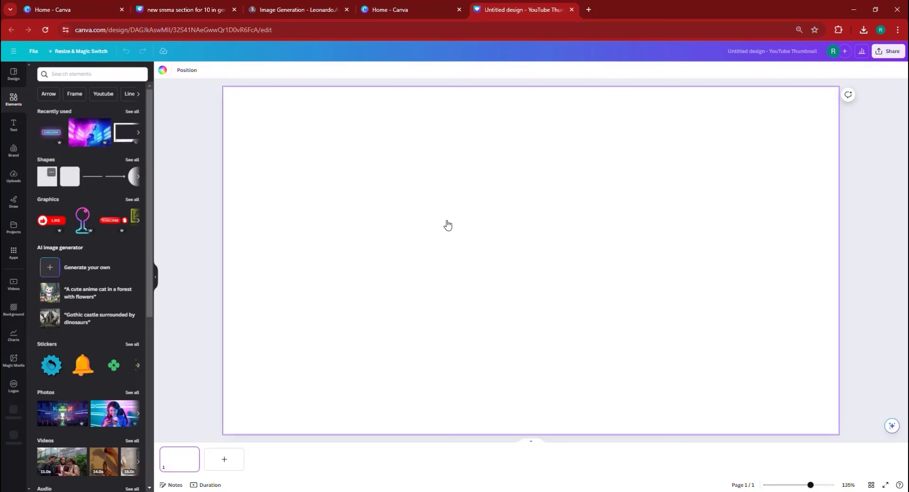
pyautogui.click(47, 176)
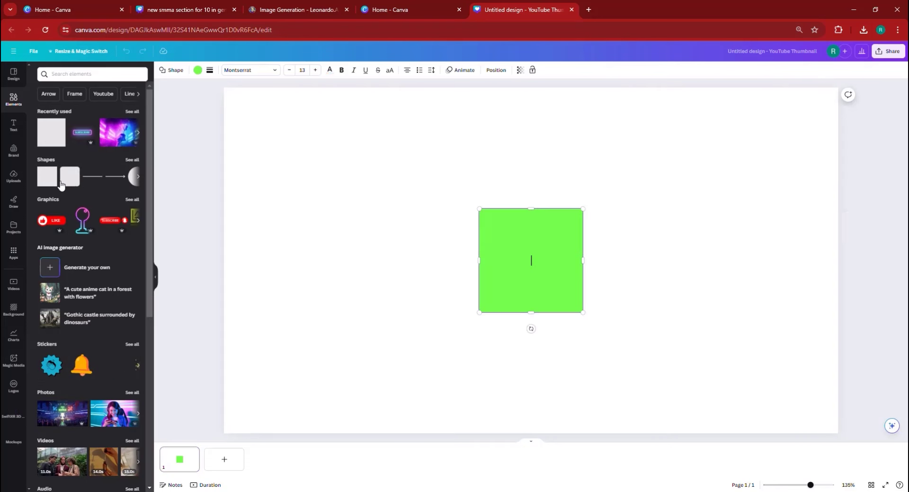
pyautogui.click(211, 75)
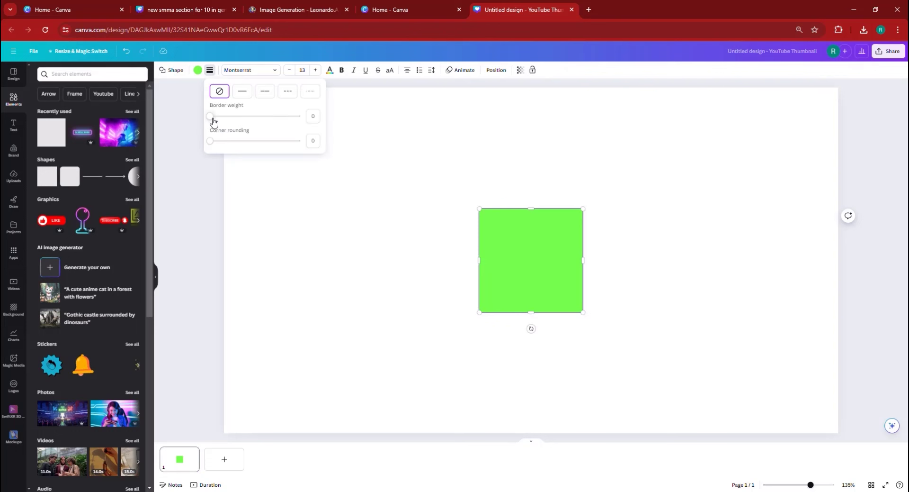
pyautogui.moveTo(211, 117); pyautogui.dragTo(226, 121)
pyautogui.click(198, 71)
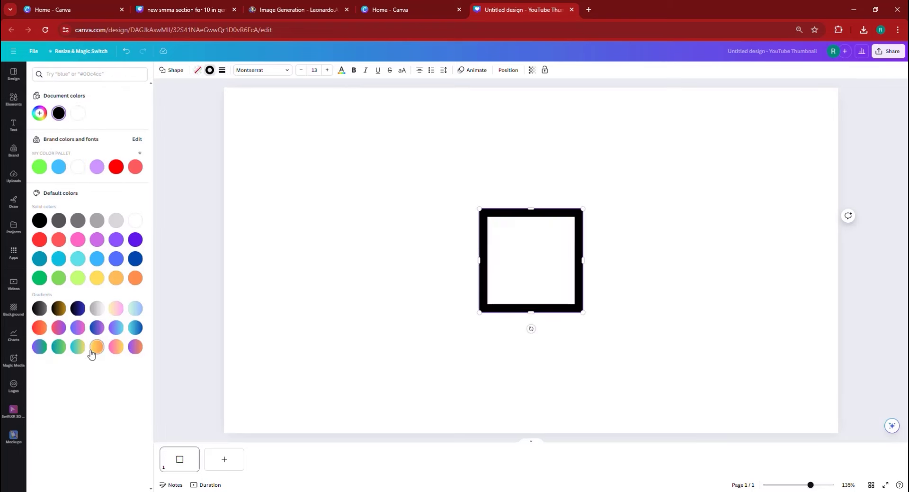
# Change the square's border colour to brown #9F5B00.
pyautogui.click(43, 114)
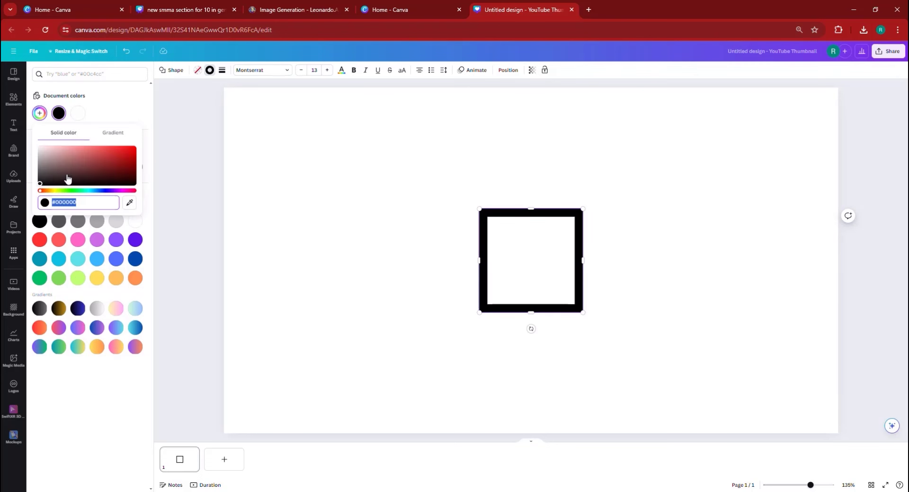
pyautogui.moveTo(69, 178)
pyautogui.mouseDown()
pyautogui.moveTo(16, 137)
pyautogui.moveTo(23, 163)
pyautogui.mouseUp()
pyautogui.moveTo(51, 191)
pyautogui.mouseDown()
pyautogui.moveTo(77, 197)
pyautogui.moveTo(42, 201)
pyautogui.moveTo(48, 192)
pyautogui.mouseUp()
pyautogui.moveTo(40, 159); pyautogui.dragTo(137, 160)
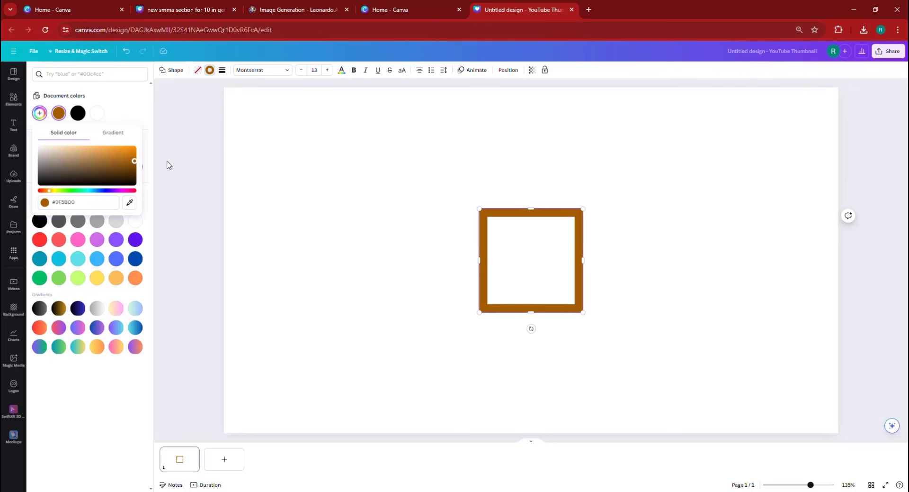
# Stretch the square frame out to all four page edges.
pyautogui.moveTo(478, 263); pyautogui.dragTo(224, 261)
pyautogui.moveTo(584, 254); pyautogui.dragTo(839, 263)
pyautogui.moveTo(534, 208); pyautogui.dragTo(522, 87)
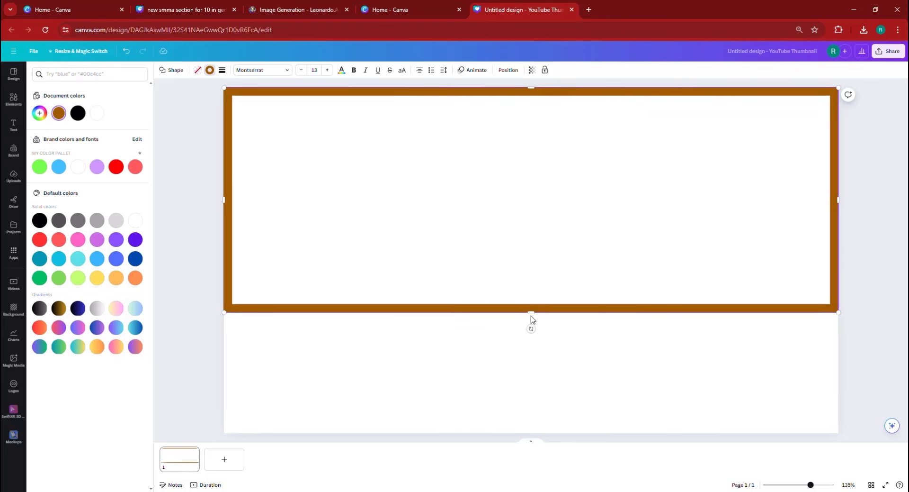
pyautogui.moveTo(531, 313); pyautogui.dragTo(531, 433)
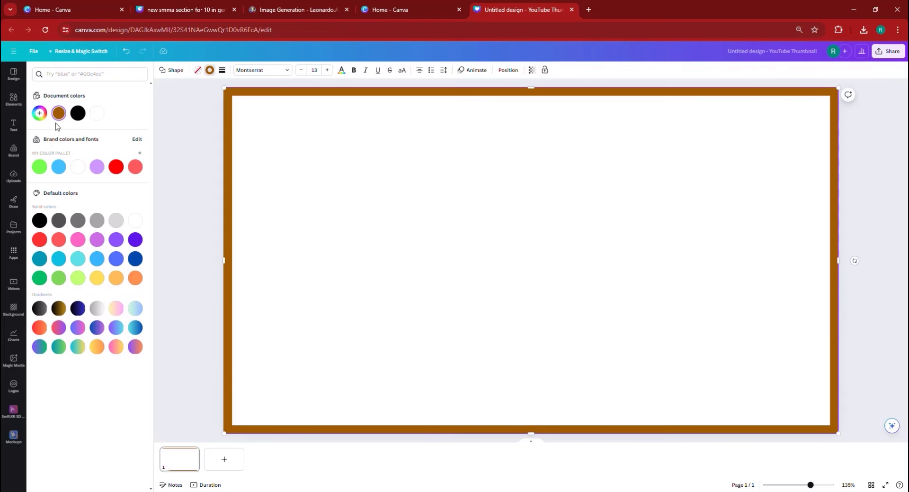
# Turn the border into a gradient from #9F5B00 to gold #DD9800.
pyautogui.click(40, 113)
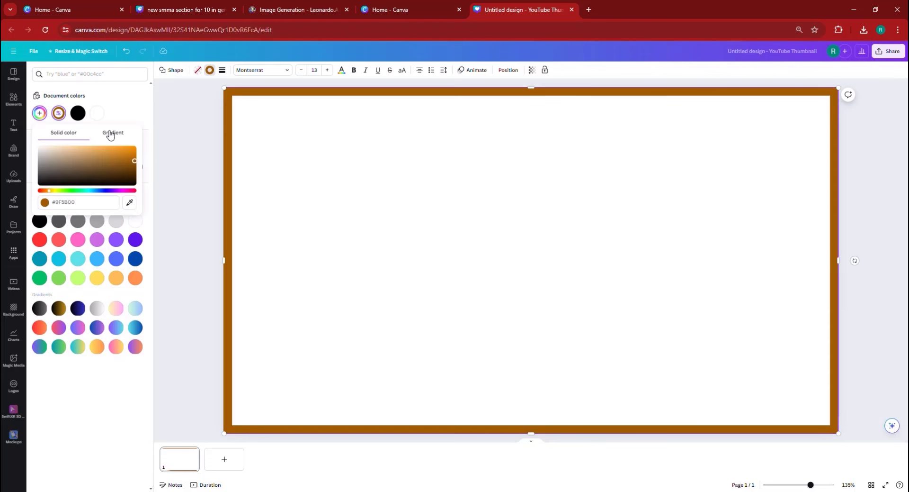
pyautogui.click(112, 132)
pyautogui.click(66, 167)
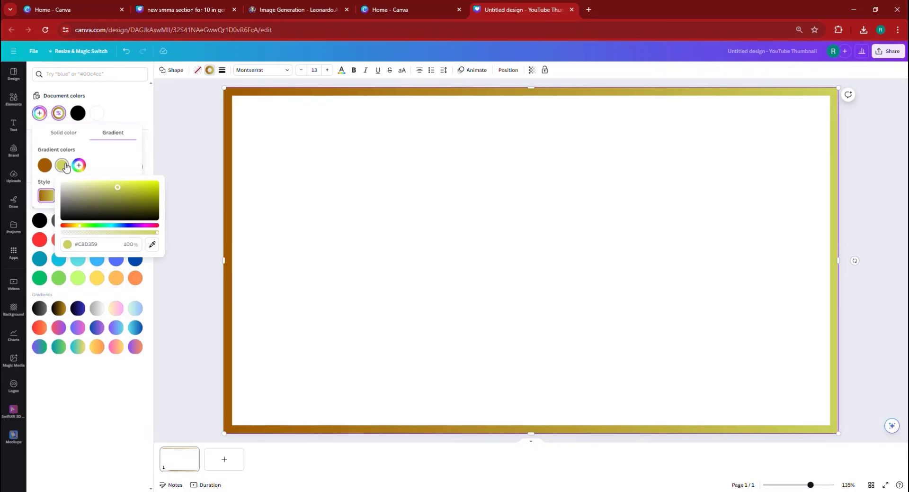
pyautogui.moveTo(74, 227); pyautogui.dragTo(74, 226)
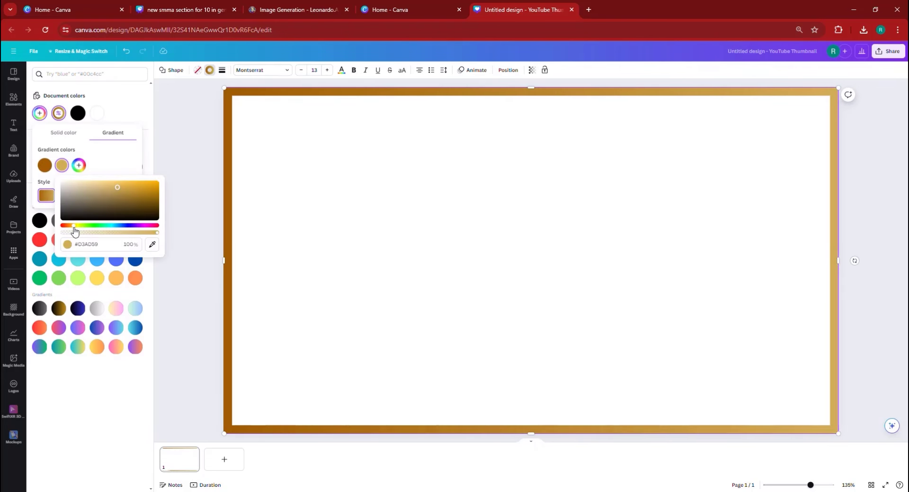
pyautogui.moveTo(118, 187); pyautogui.dragTo(203, 190)
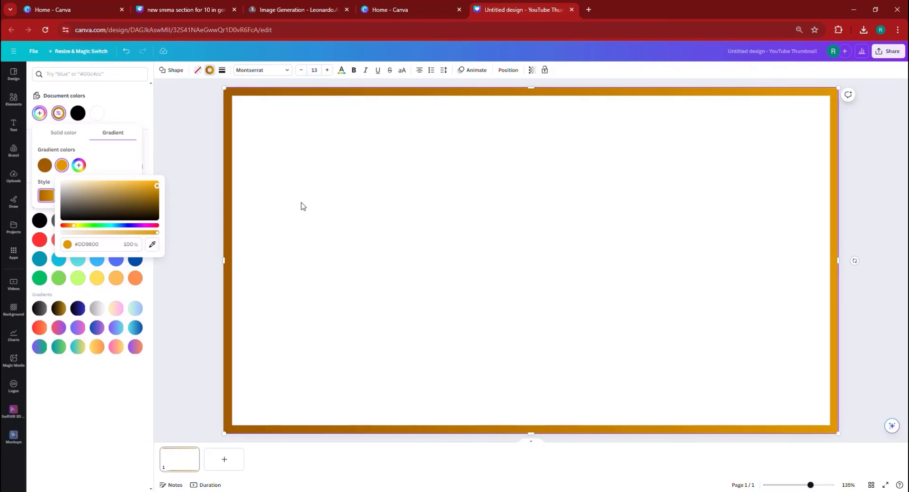
pyautogui.click(349, 216)
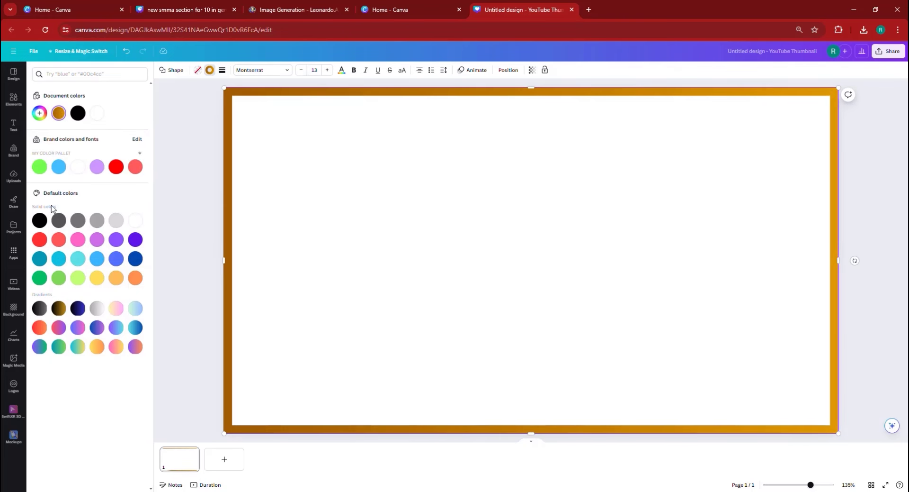
# Save the chef slicing chocolate cake image from Leonardo.Ai as a file.
pyautogui.click(292, 10)
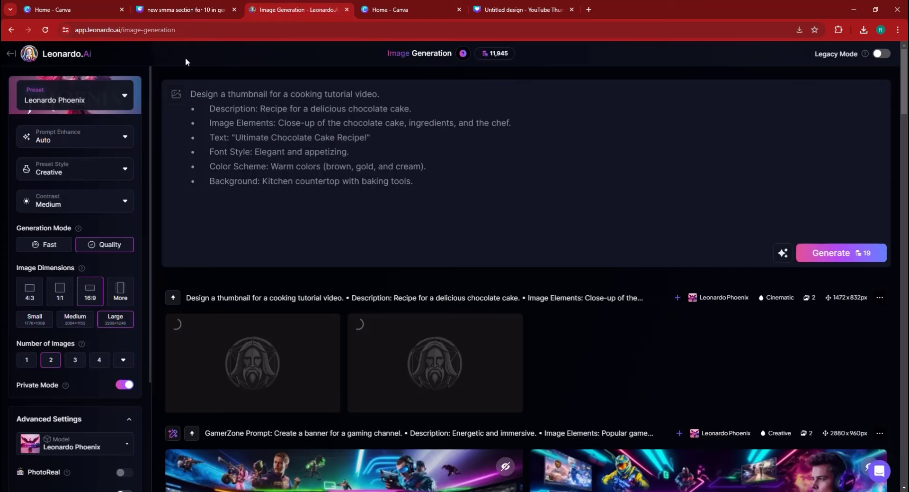
pyautogui.moveTo(258, 368)
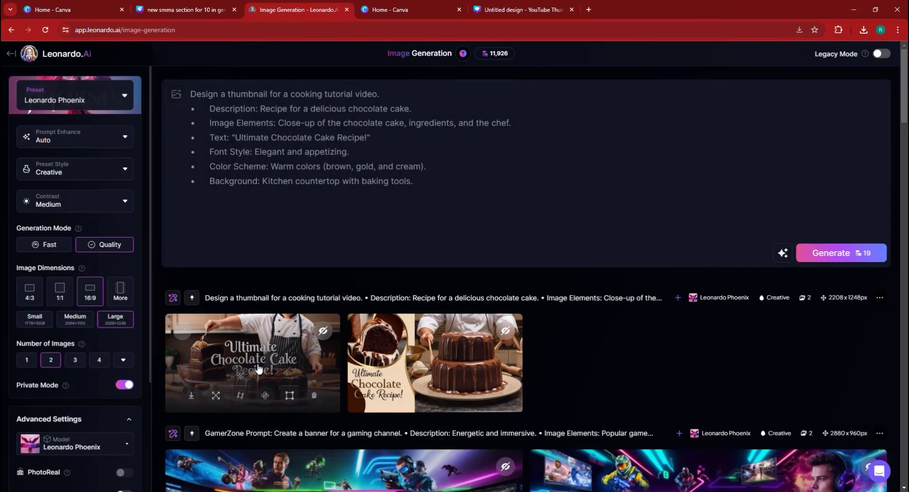
pyautogui.click(259, 368)
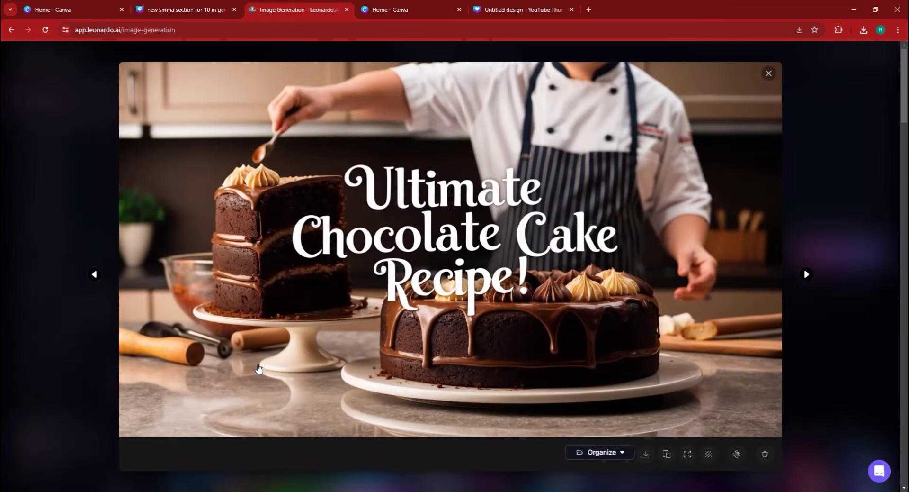
pyautogui.click(807, 275)
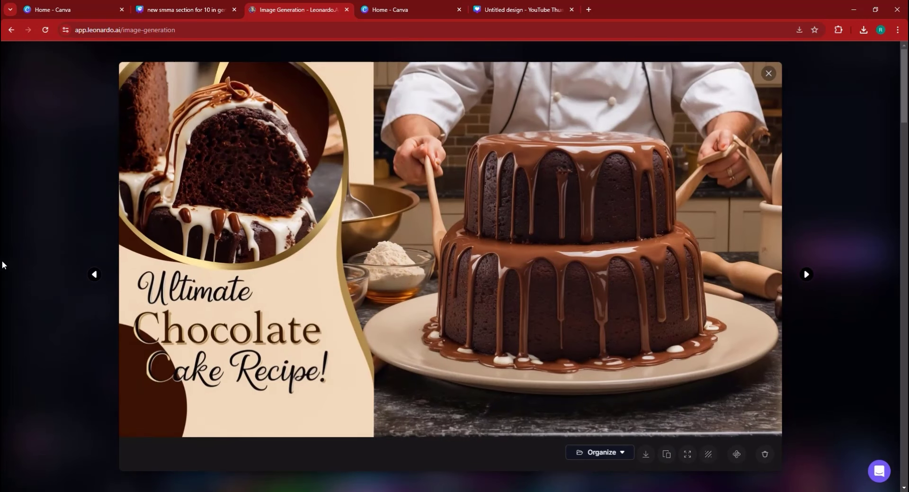
pyautogui.click(95, 274)
pyautogui.rightClick(439, 244)
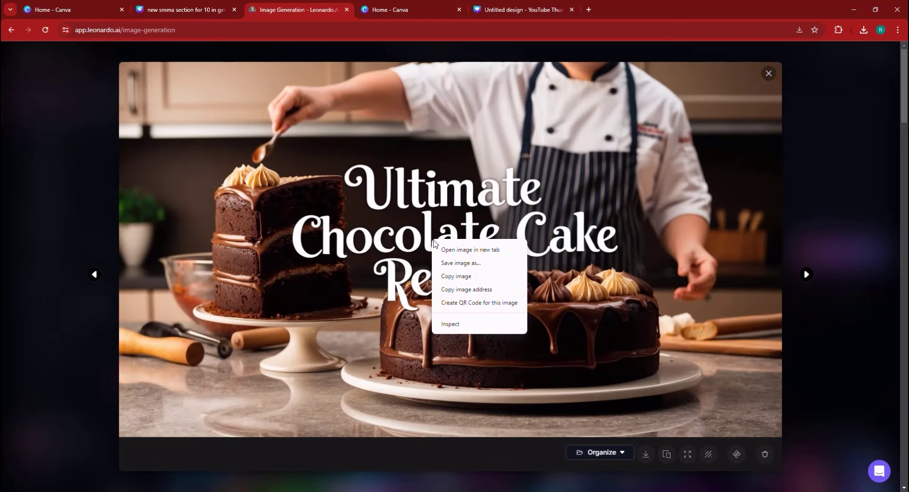
pyautogui.click(459, 281)
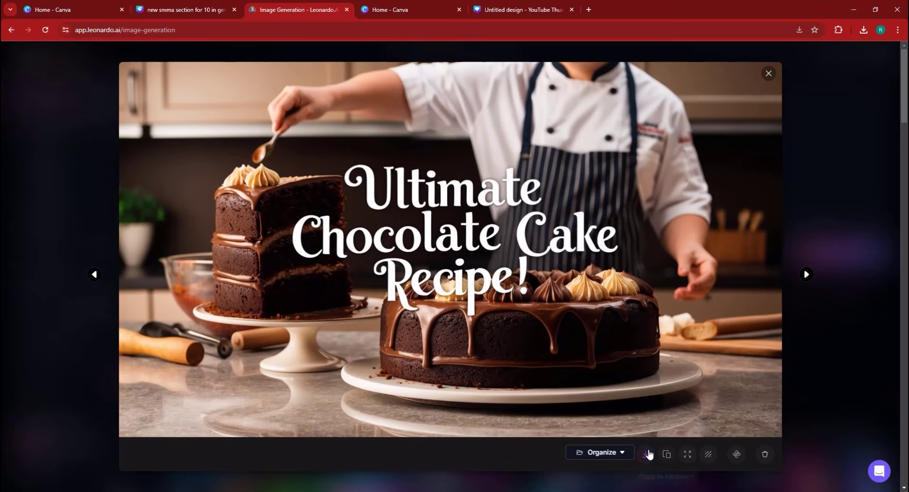
pyautogui.click(558, 5)
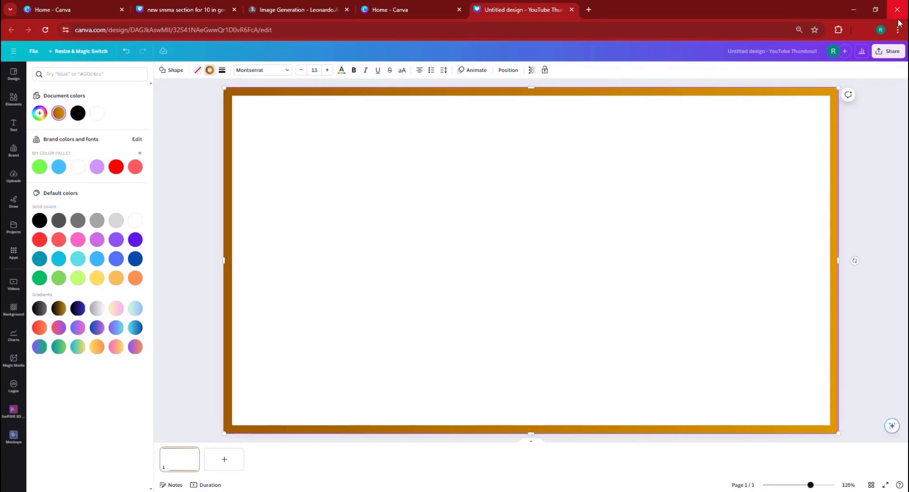
# Place the downloaded cake image on the thumbnail and auto-adjust its colours.
pyautogui.moveTo(805, 97); pyautogui.dragTo(469, 256)
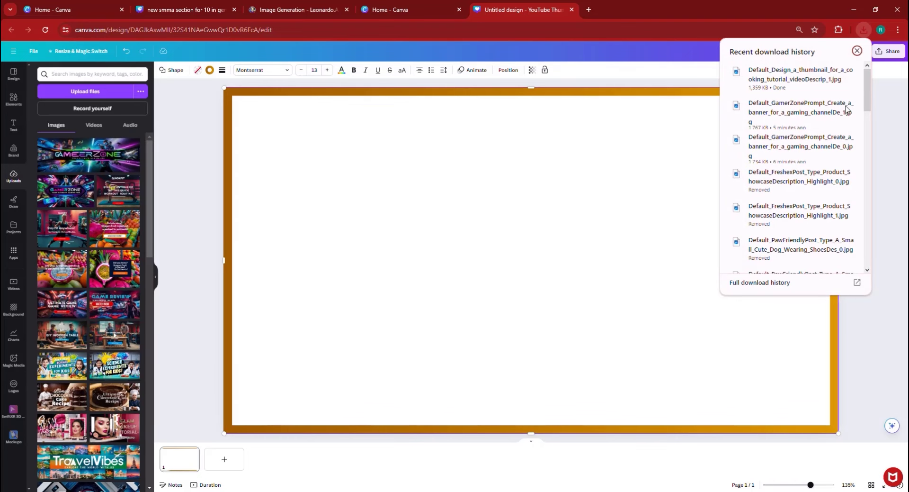
pyautogui.moveTo(816, 85); pyautogui.dragTo(501, 282)
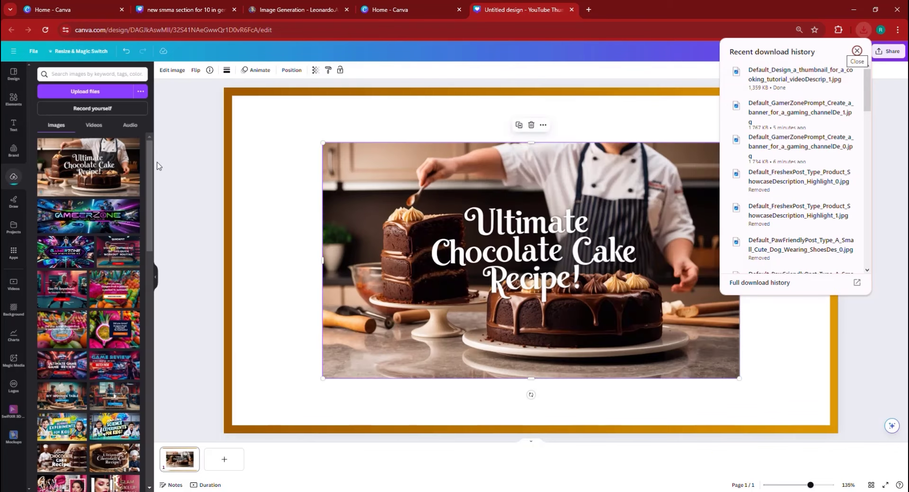
pyautogui.click(171, 71)
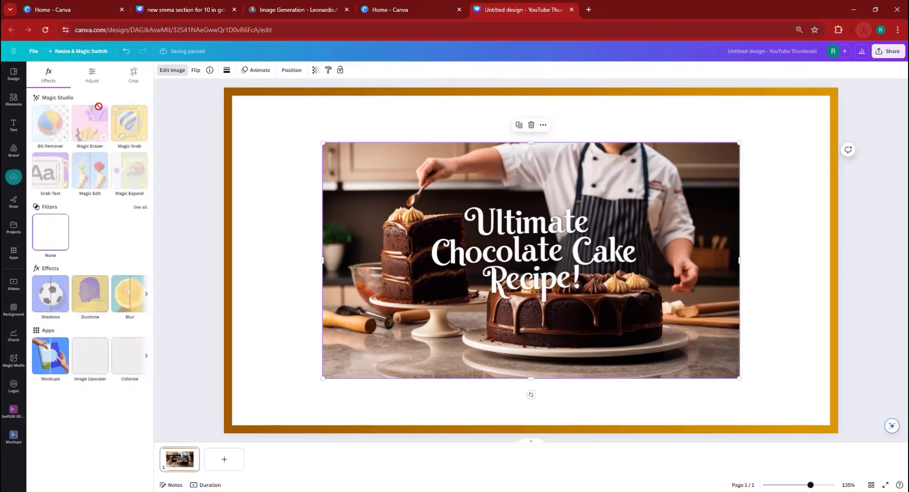
pyautogui.click(91, 76)
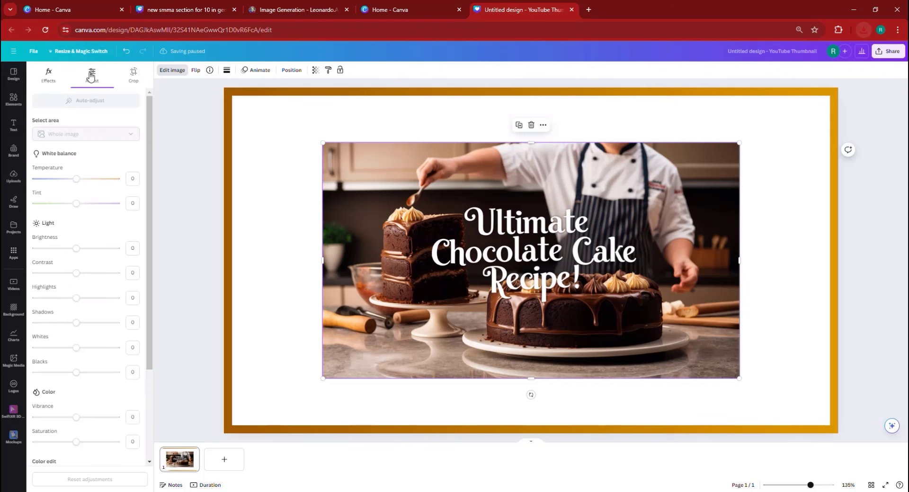
pyautogui.click(95, 103)
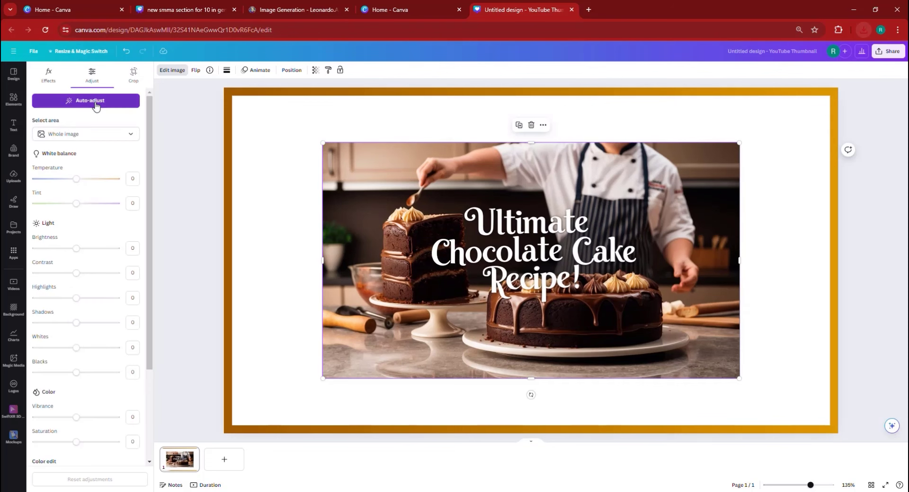
# Raise the photo's sharpness to 30 and shift it toward the upper left.
pyautogui.scroll(-3, 98, 298)
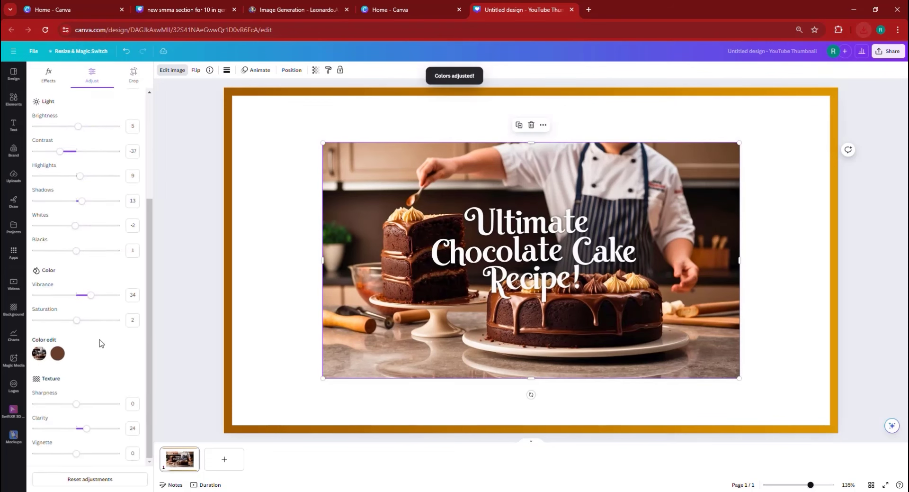
pyautogui.click(89, 404)
pyautogui.moveTo(421, 232); pyautogui.dragTo(340, 199)
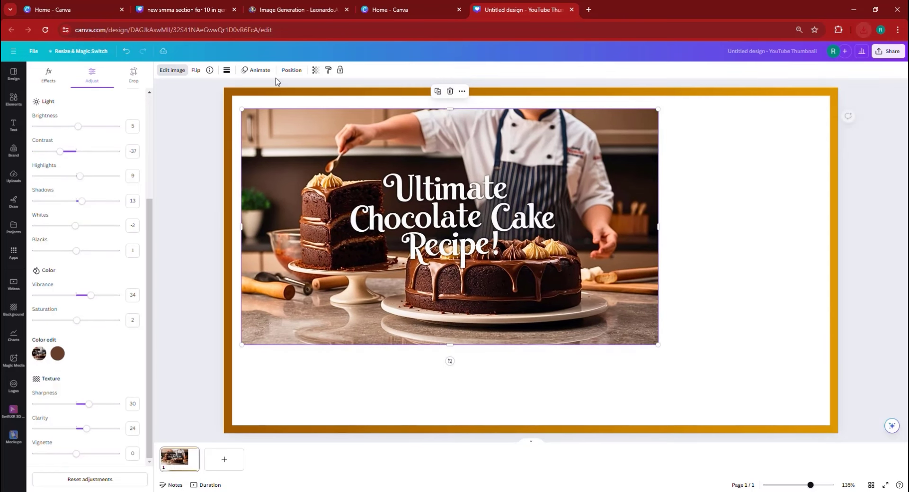
pyautogui.click(288, 70)
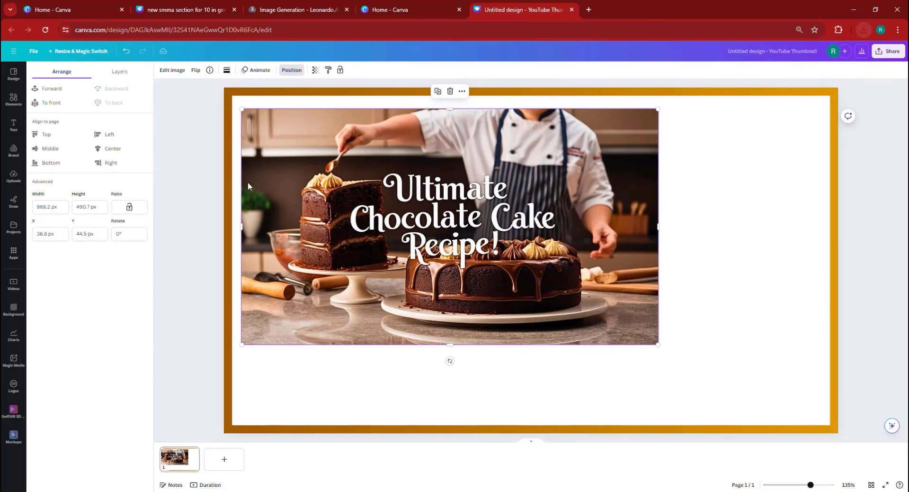
# Anchor the cake photo at the page's top-left corner and enlarge it to about 1280×723.5 px.
pyautogui.moveTo(264, 201); pyautogui.dragTo(263, 194)
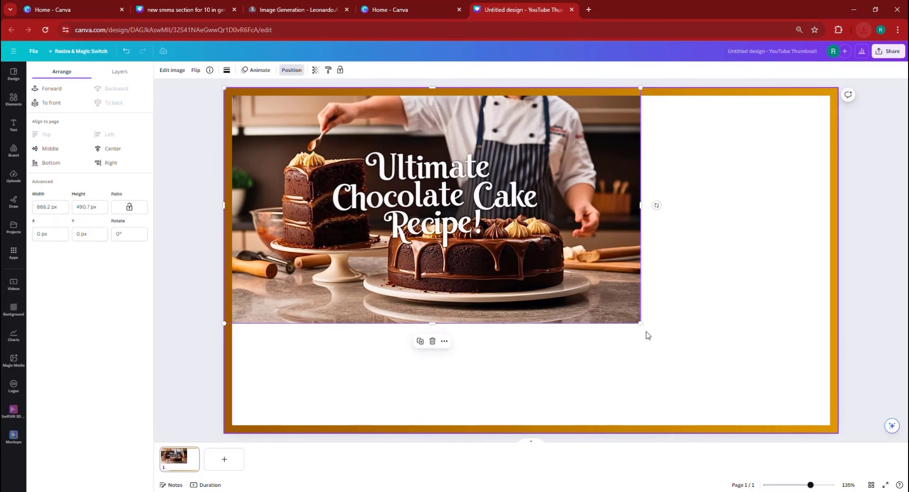
pyautogui.moveTo(653, 338); pyautogui.dragTo(834, 453)
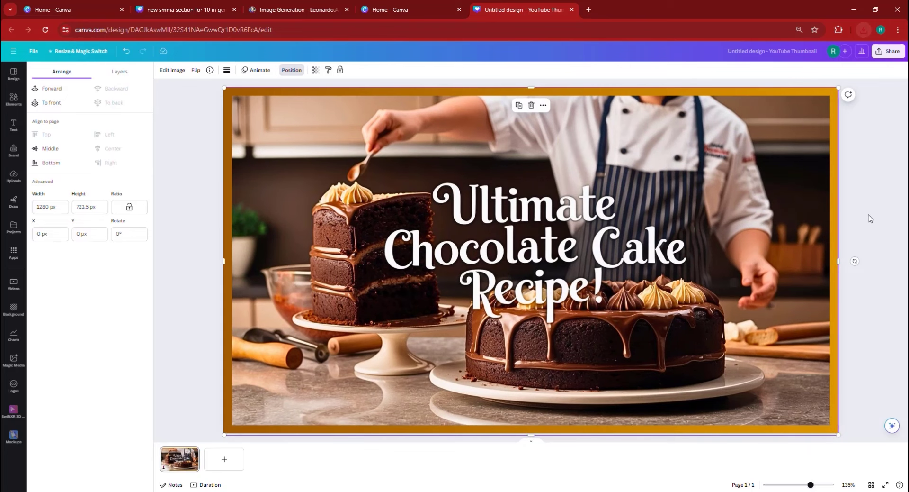
# Preview the 'Ultimate Chocolate Cake Recipe!' thumbnail in full screen from the Share panel.
pyautogui.click(891, 54)
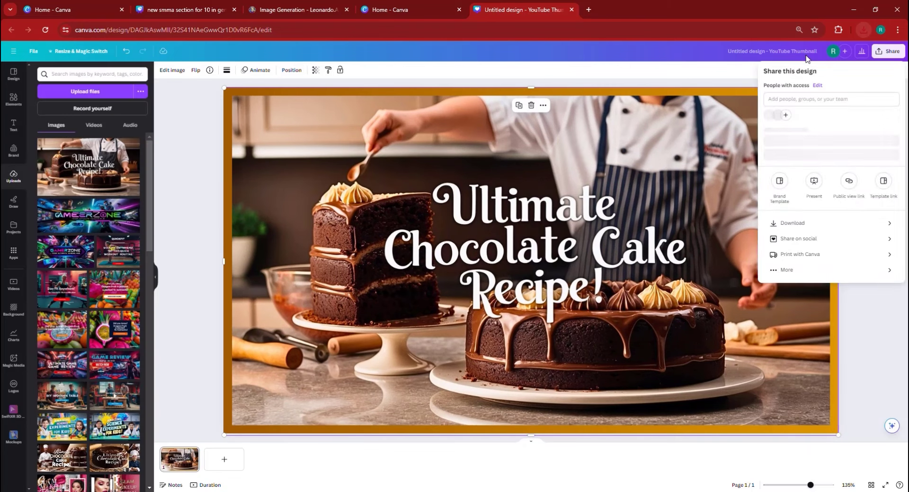
pyautogui.click(883, 485)
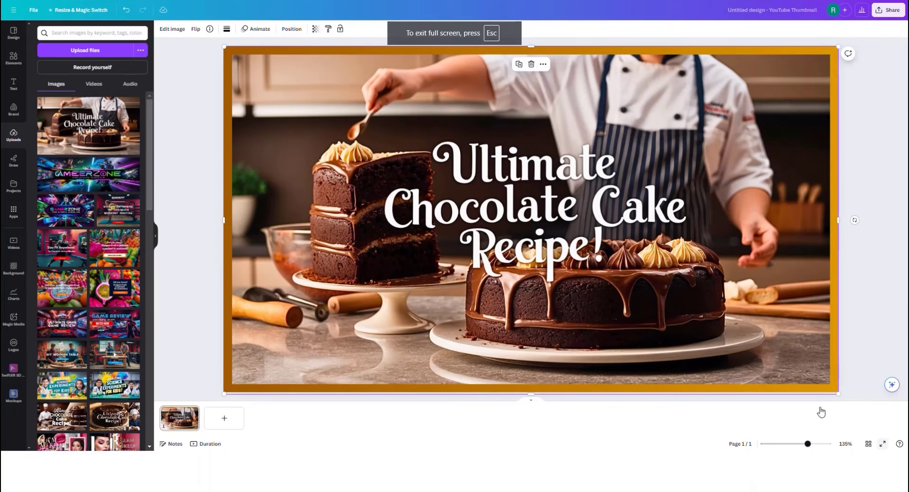